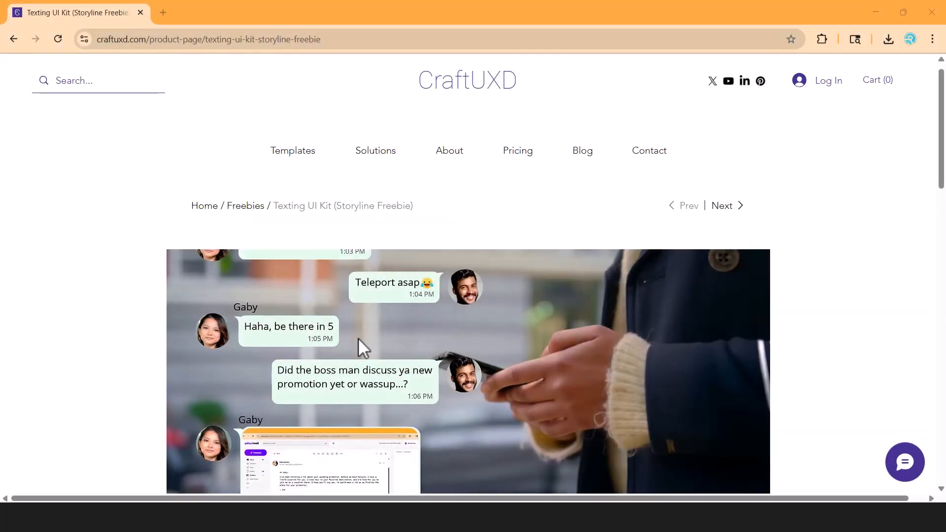
- Look over the Texting UI Kit (Storyline Freebie) product page and open its template preview
{"action": "scroll", "coordinate": [358, 338], "scroll_direction": "down", "scroll_amount": 2}
{"action": "scroll", "coordinate": [358, 338], "scroll_direction": "down", "scroll_amount": 3}
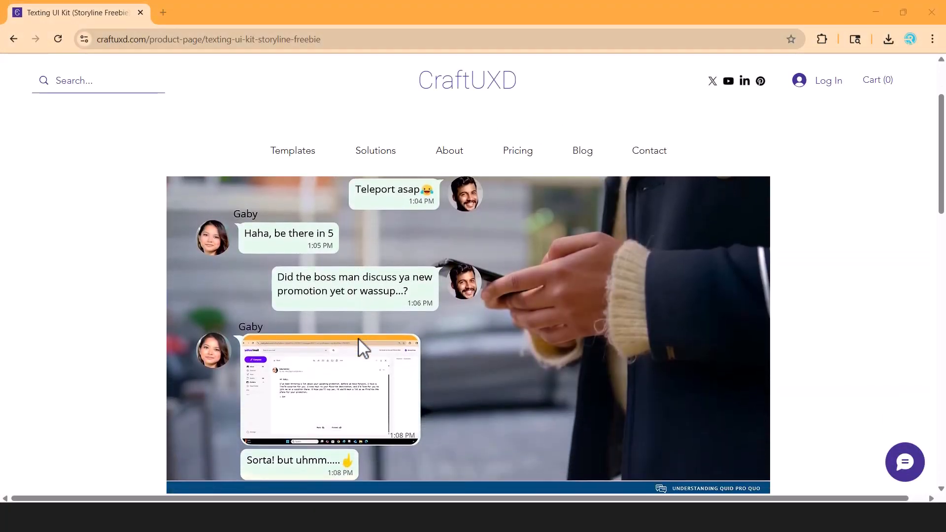
{"action": "scroll", "coordinate": [359, 339], "scroll_direction": "down", "scroll_amount": 3}
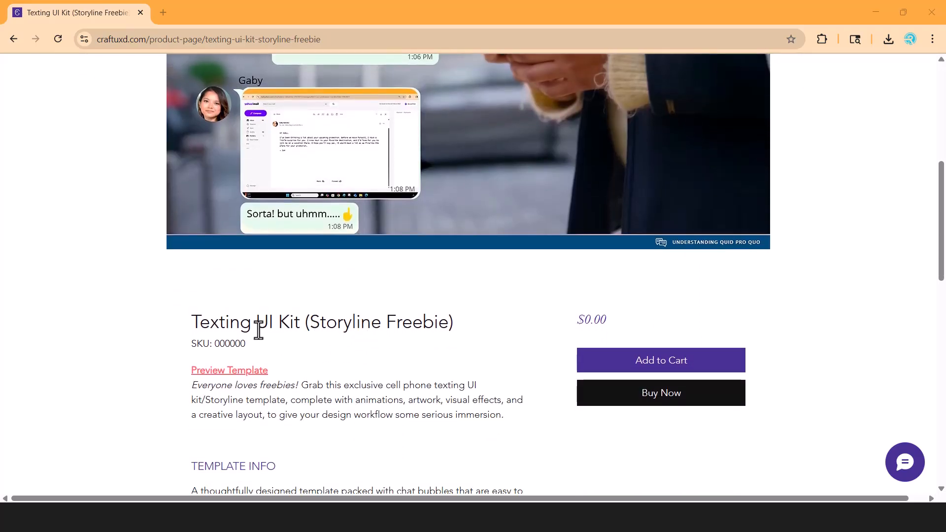
{"action": "scroll", "coordinate": [273, 364], "scroll_direction": "down", "scroll_amount": 1}
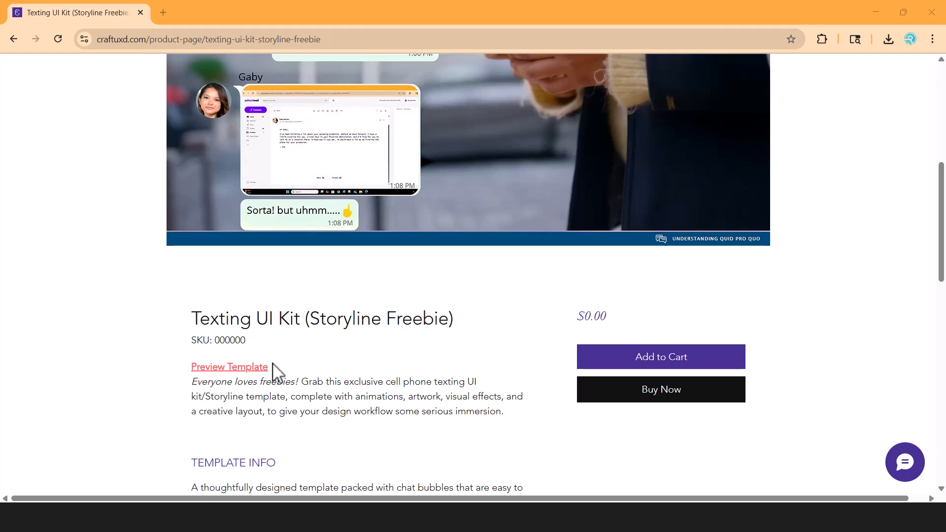
{"action": "scroll", "coordinate": [274, 372], "scroll_direction": "up", "scroll_amount": 1}
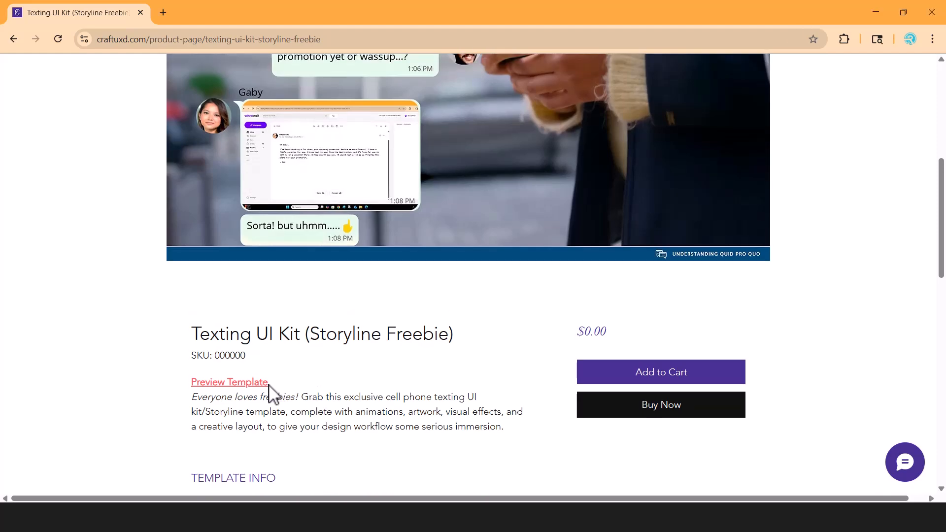
{"action": "left_click", "coordinate": [247, 385]}
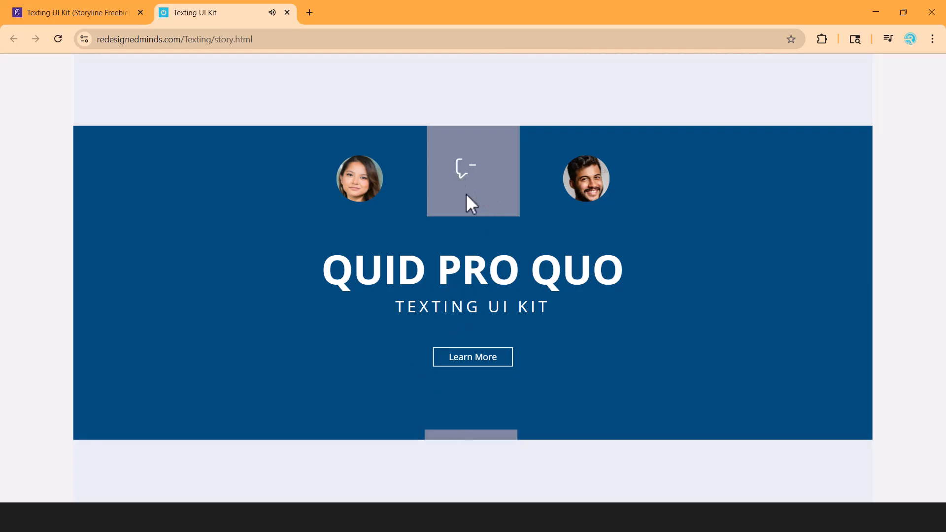
- Start the Quid Pro Quo texting demo, view the email screenshot at full size, and play the voice message
{"action": "left_click", "coordinate": [501, 364]}
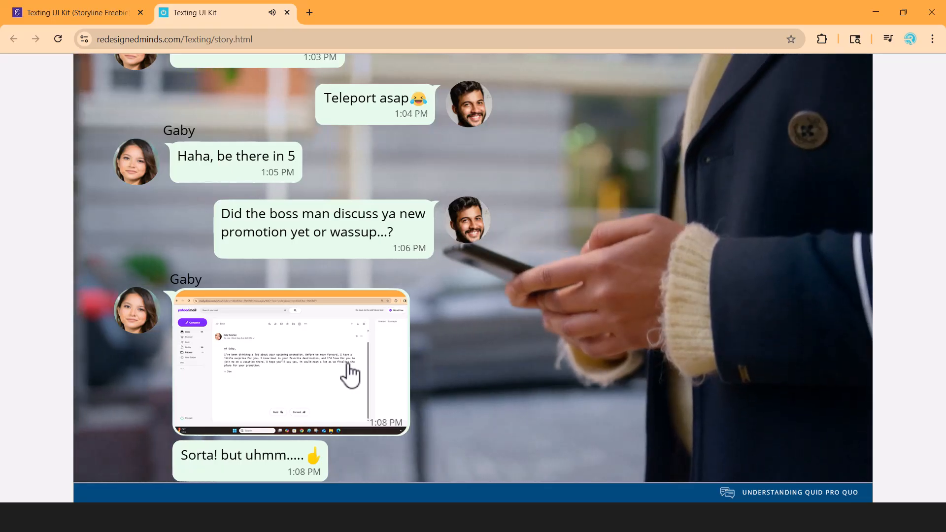
{"action": "left_click", "coordinate": [350, 376]}
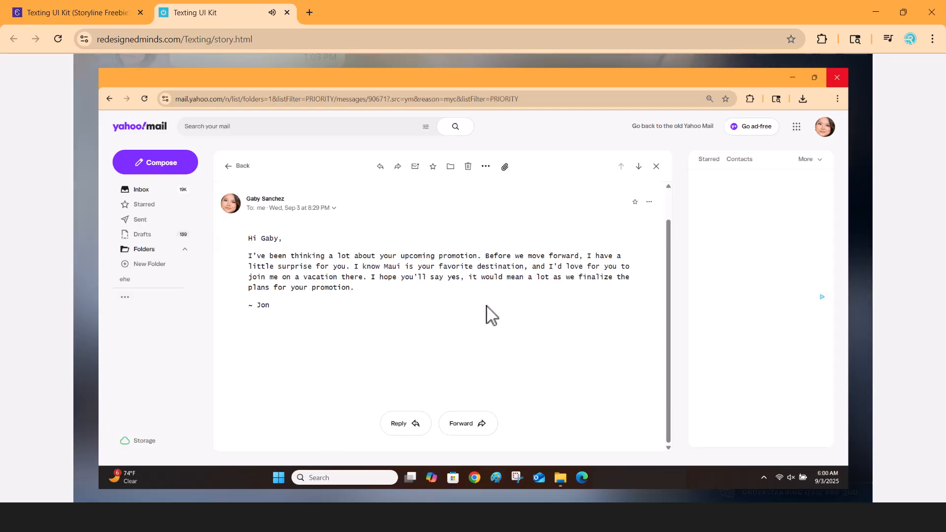
{"action": "left_click", "coordinate": [838, 79]}
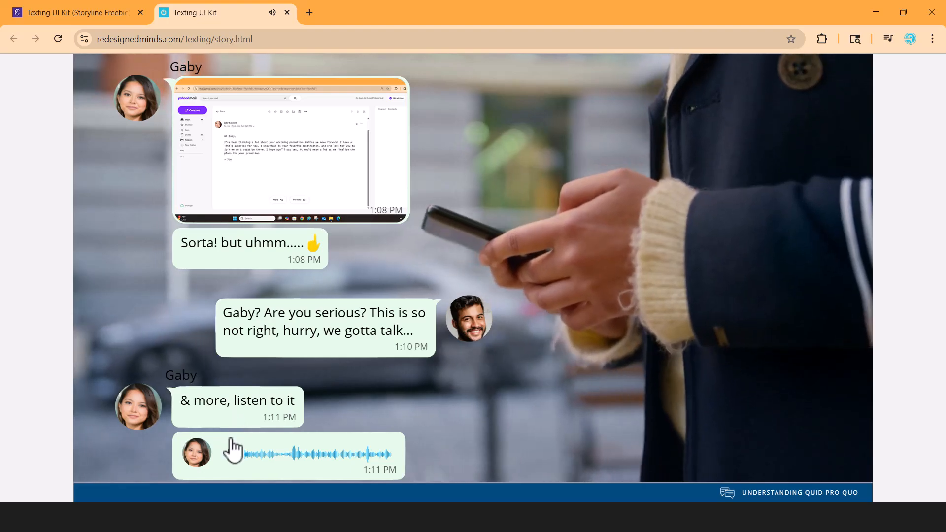
{"action": "left_click", "coordinate": [232, 455]}
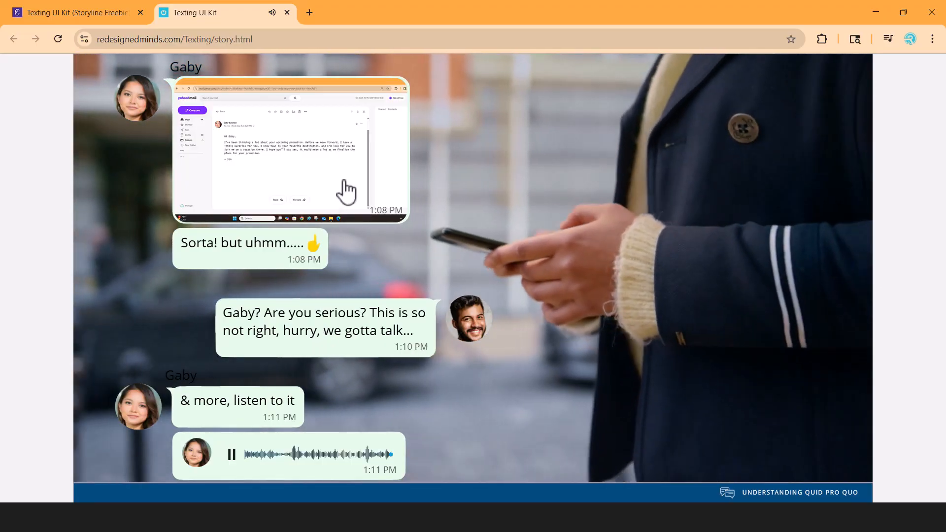
{"action": "left_click", "coordinate": [346, 191]}
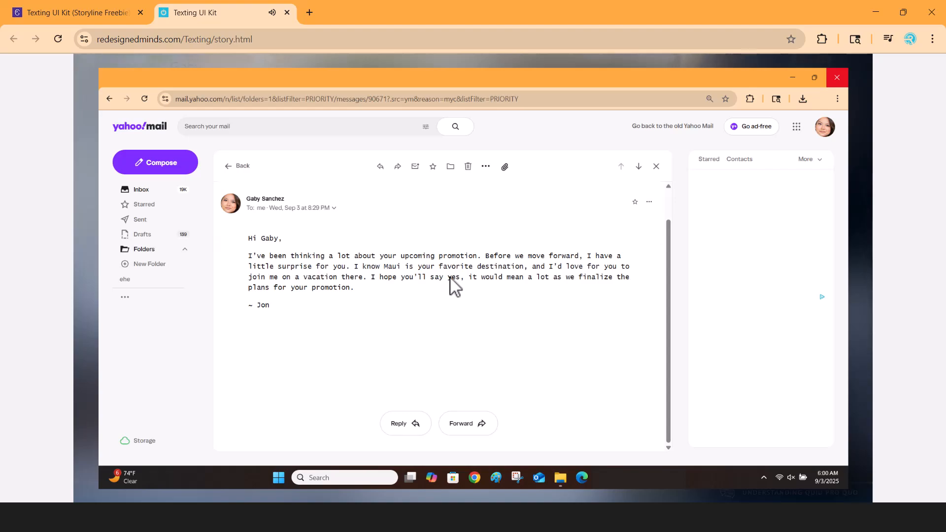
{"action": "left_click", "coordinate": [833, 76]}
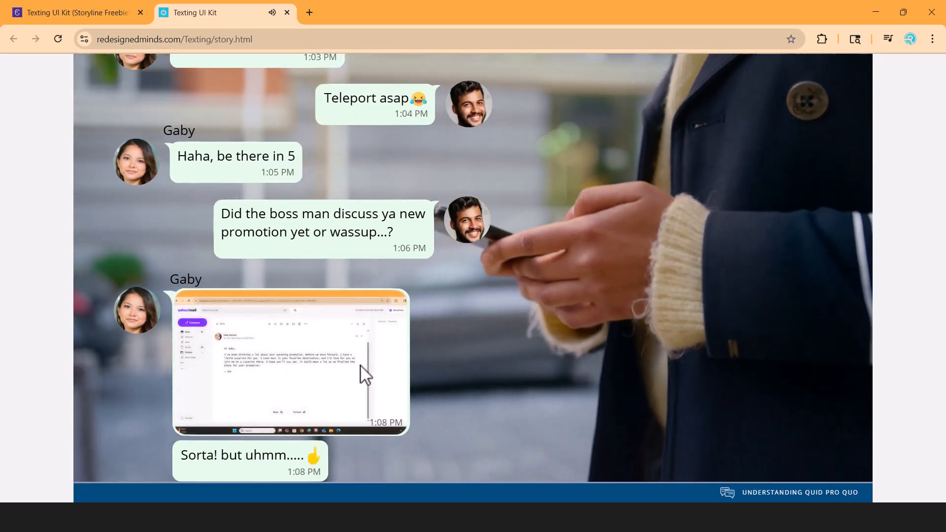
{"action": "left_click", "coordinate": [350, 375]}
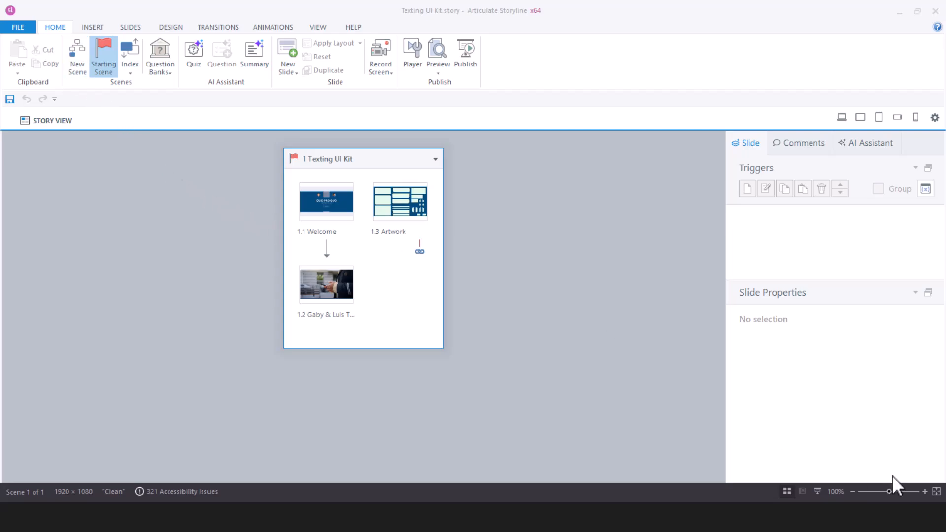
- Switch to Articulate Storyline, enlarge the story view to 204%, and open slide 1.1 Welcome for editing
{"action": "left_click", "coordinate": [898, 491]}
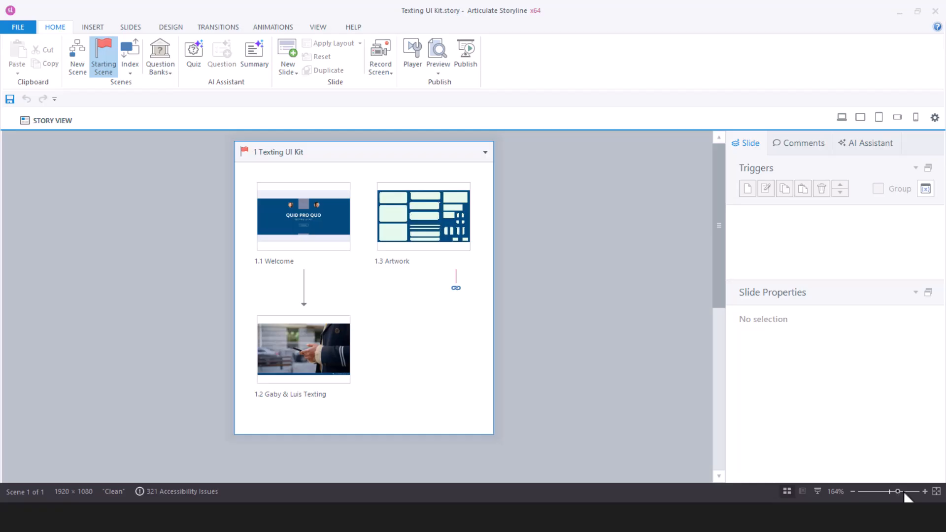
{"action": "left_click", "coordinate": [906, 493]}
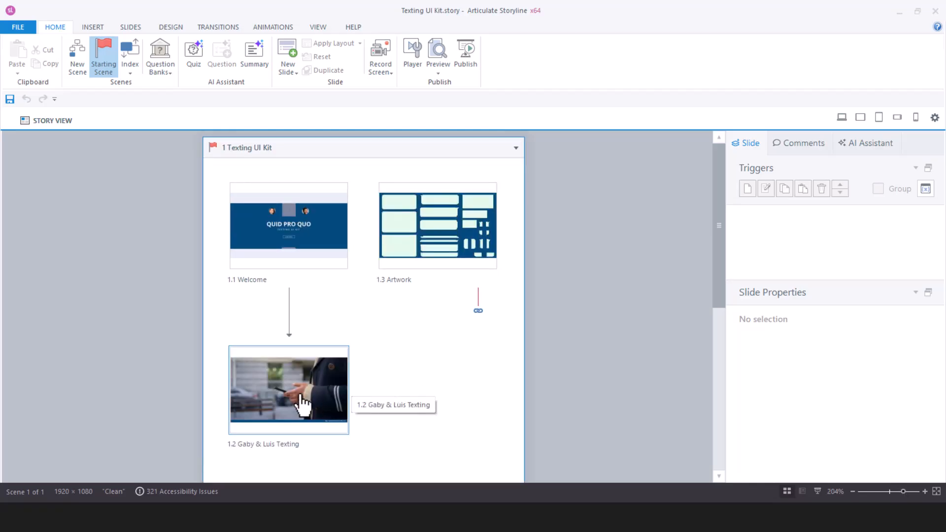
{"action": "double_click", "coordinate": [298, 245]}
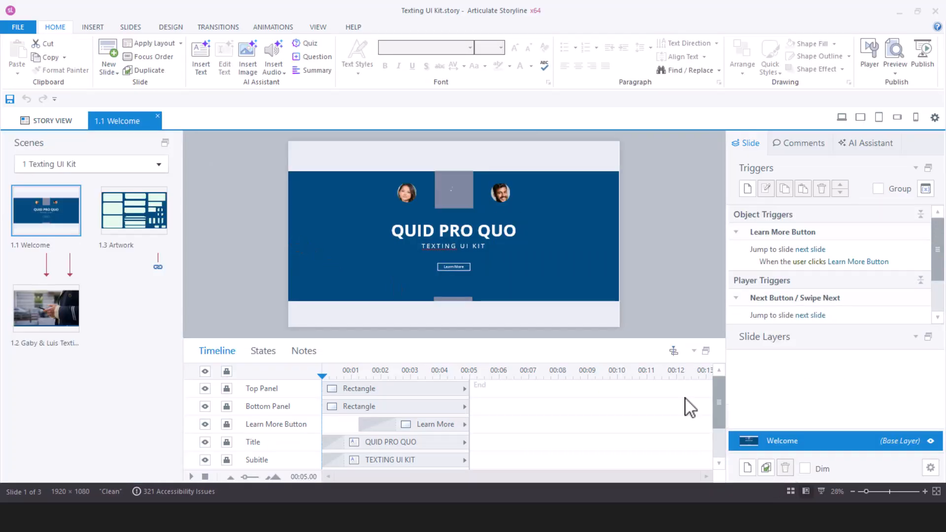
- Enlarge the Welcome slide to 40% and preview only this slide
{"action": "left_click", "coordinate": [925, 492]}
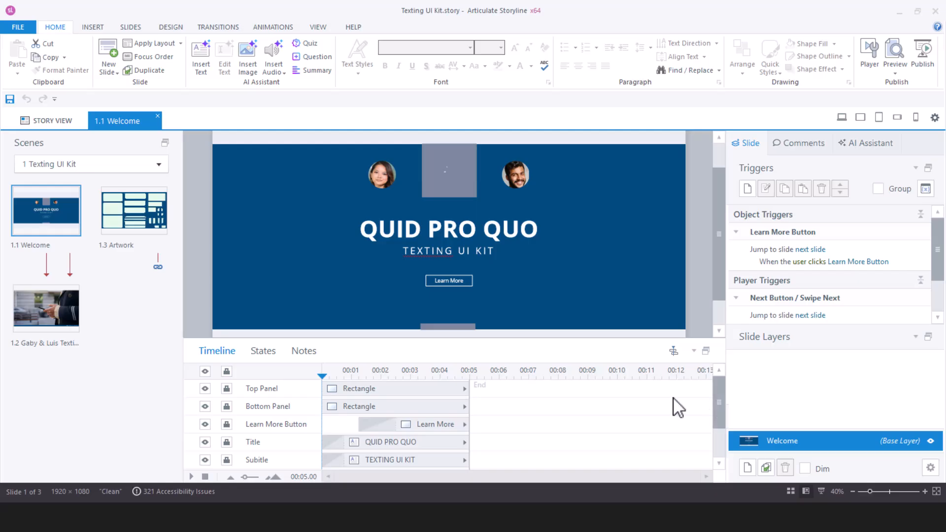
{"action": "left_click", "coordinate": [896, 73]}
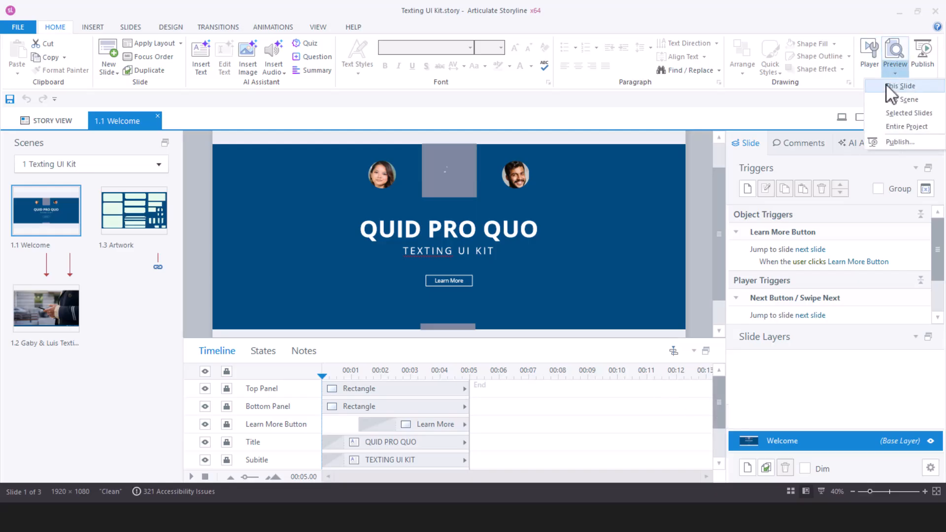
{"action": "left_click", "coordinate": [900, 86]}
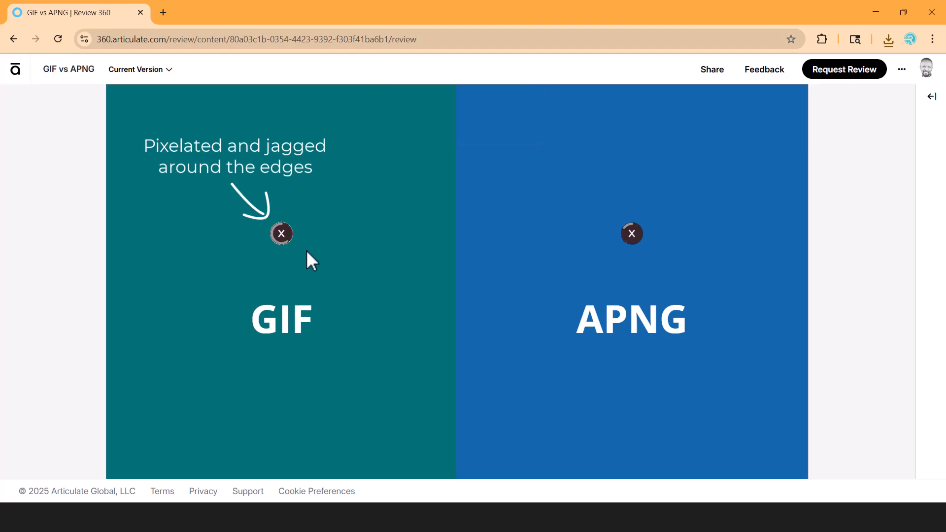
- Open the Articulate 360 desktop app and bring up the update options for Storyline 360
{"action": "key", "text": "super"}
{"action": "type", "text": "art"}
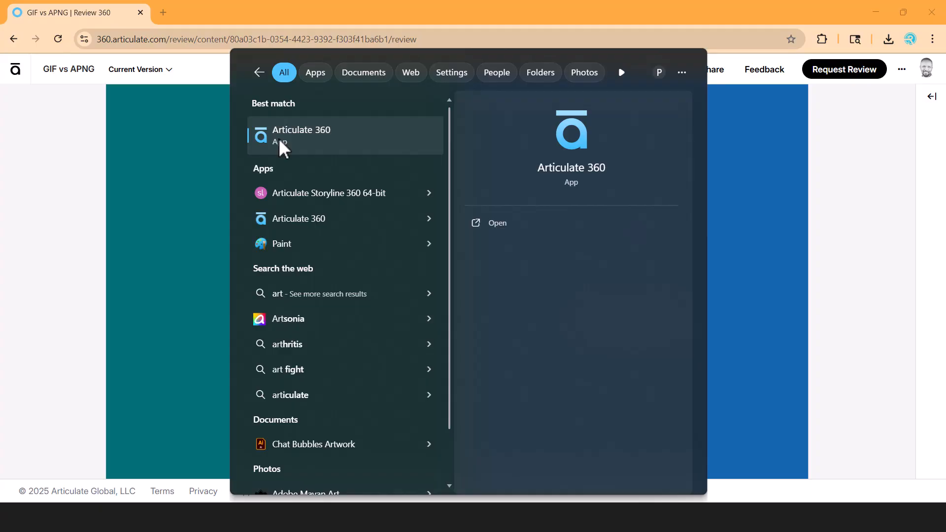
{"action": "left_click", "coordinate": [283, 135]}
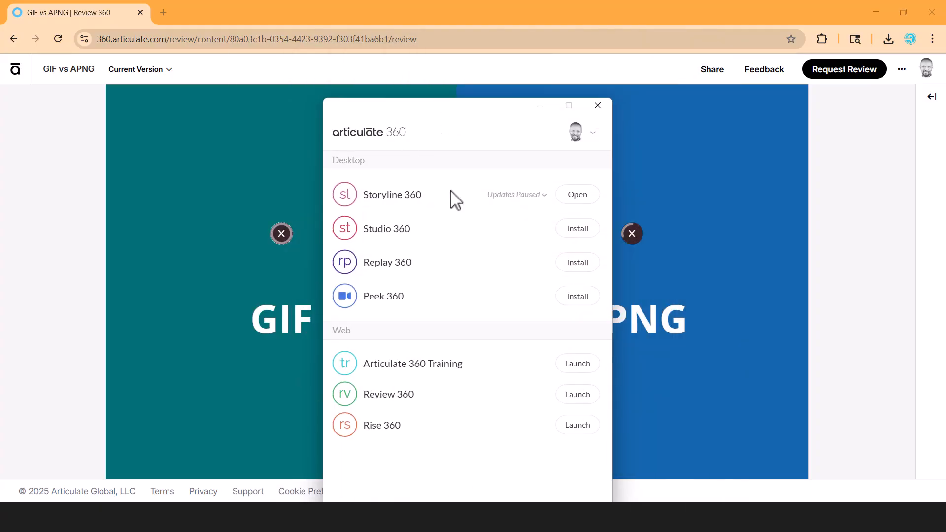
{"action": "left_click", "coordinate": [540, 194]}
{"action": "left_click", "coordinate": [497, 269]}
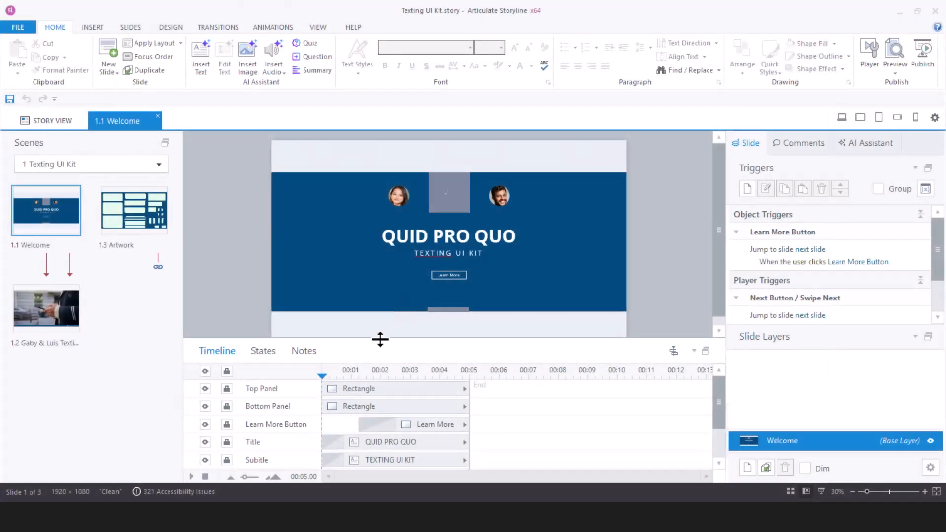
- Shrink the timeline area in Storyline and zoom the Welcome slide to 40% so more of it fits on the stage
{"action": "left_click_drag", "start_coordinate": [380, 338], "coordinate": [379, 373]}
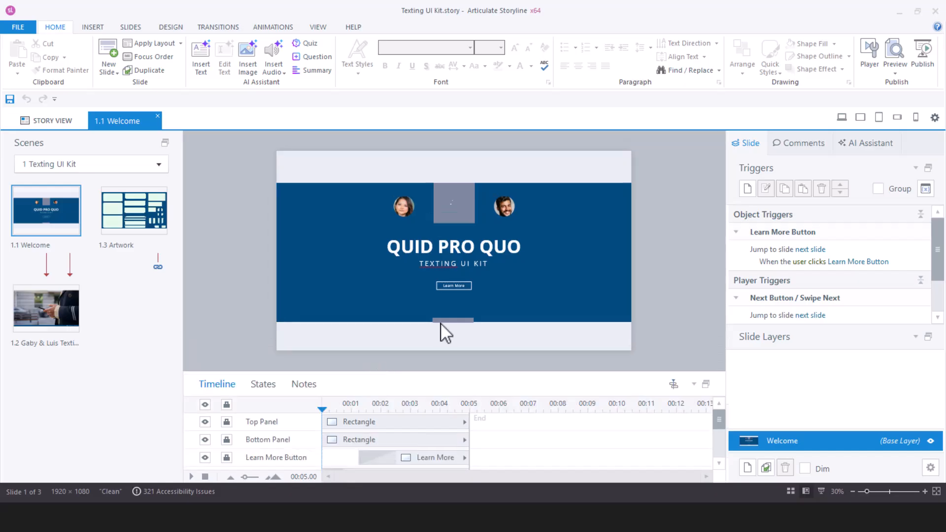
{"action": "left_click", "coordinate": [926, 491]}
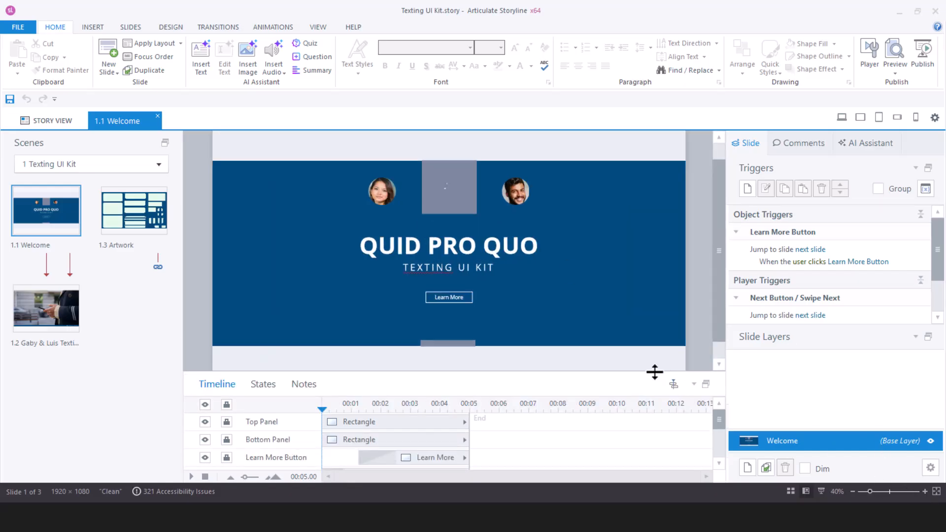
{"action": "left_click_drag", "start_coordinate": [655, 372], "coordinate": [653, 397]}
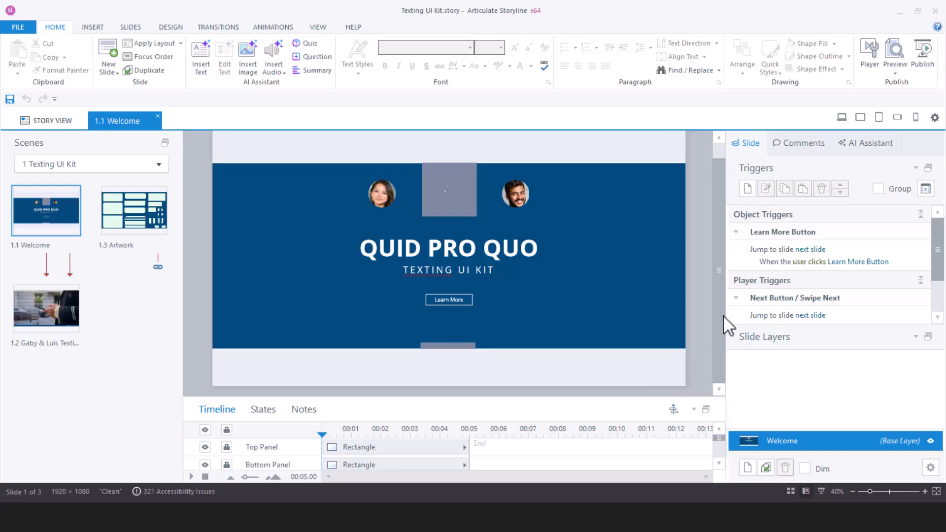
{"action": "left_click_drag", "start_coordinate": [718, 318], "coordinate": [717, 312]}
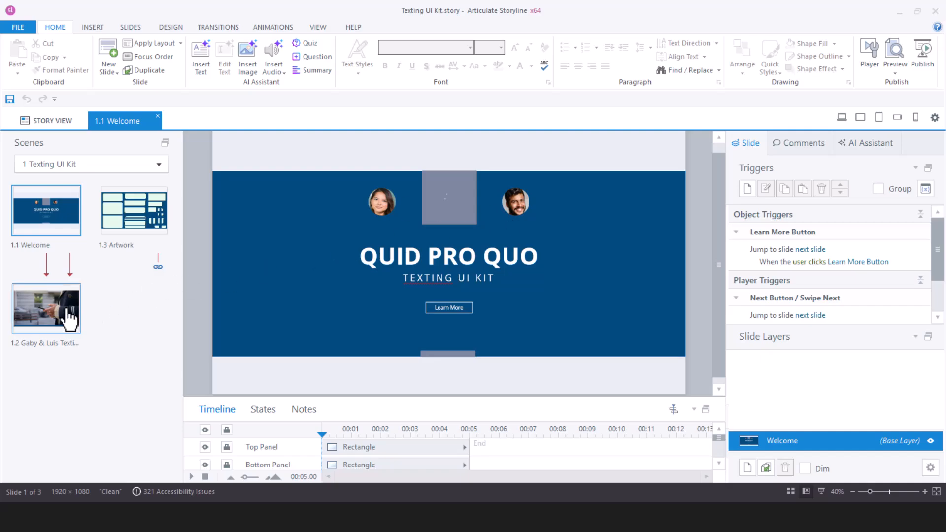
- Open slide 1.2 and examine the chat conversation laid out below the slide's edge
{"action": "left_click", "coordinate": [72, 335]}
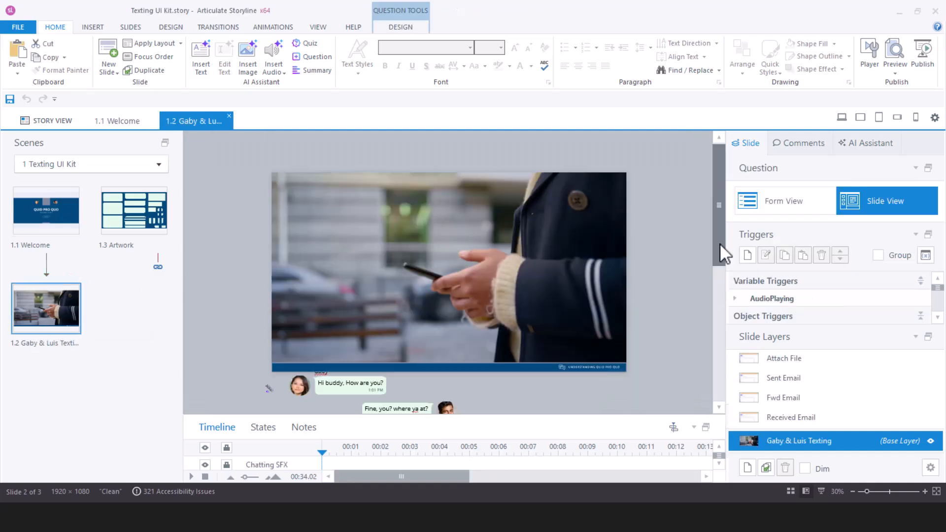
{"action": "left_click_drag", "start_coordinate": [722, 249], "coordinate": [719, 345]}
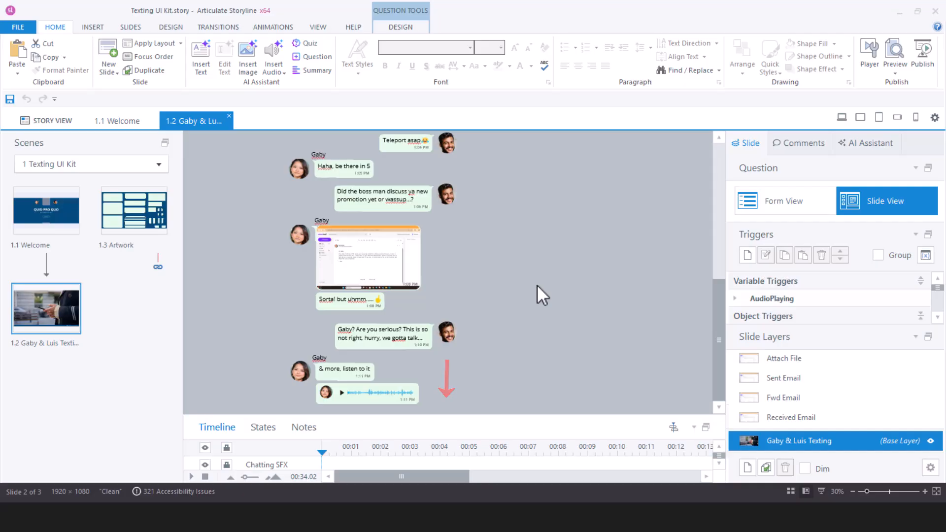
{"action": "left_click_drag", "start_coordinate": [718, 375], "coordinate": [720, 271]}
- Enlarge the timeline area, select the Chat Groups object, and expand it to list its nested groups
{"action": "left_click_drag", "start_coordinate": [327, 420], "coordinate": [327, 300]}
{"action": "left_click", "coordinate": [404, 457]}
{"action": "left_click_drag", "start_coordinate": [721, 176], "coordinate": [722, 221]}
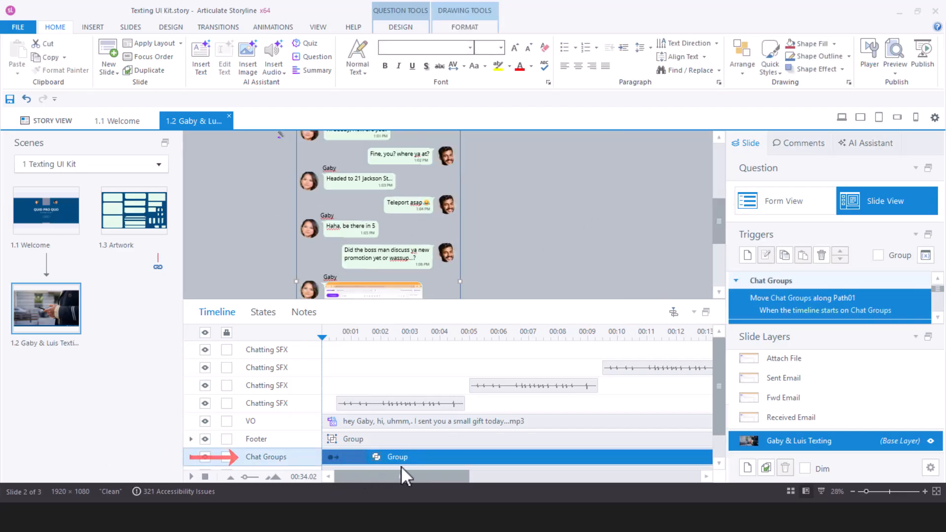
{"action": "left_click_drag", "start_coordinate": [434, 301], "coordinate": [434, 202]}
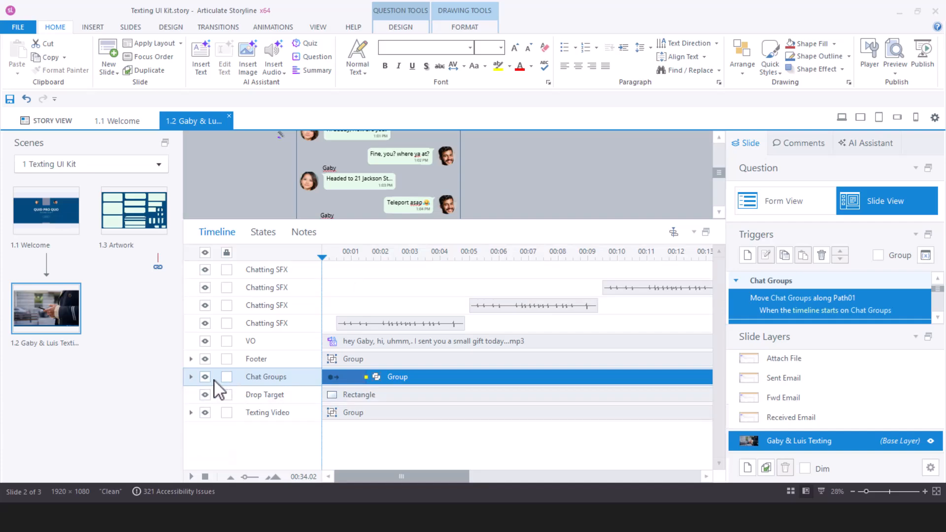
{"action": "left_click", "coordinate": [191, 377]}
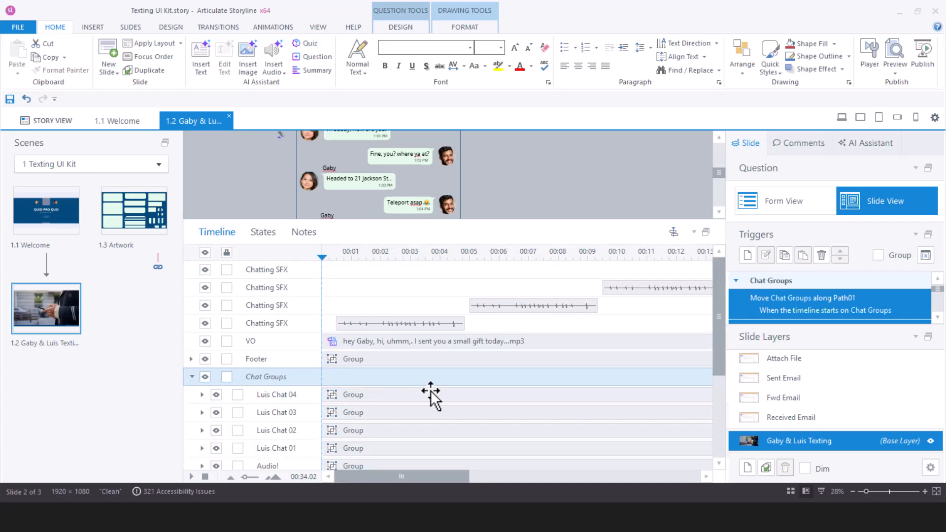
- Inspect individual chat message groups and the Audio! group inside Chat Groups on the timeline
{"action": "scroll", "coordinate": [431, 394], "scroll_direction": "down", "scroll_amount": 2}
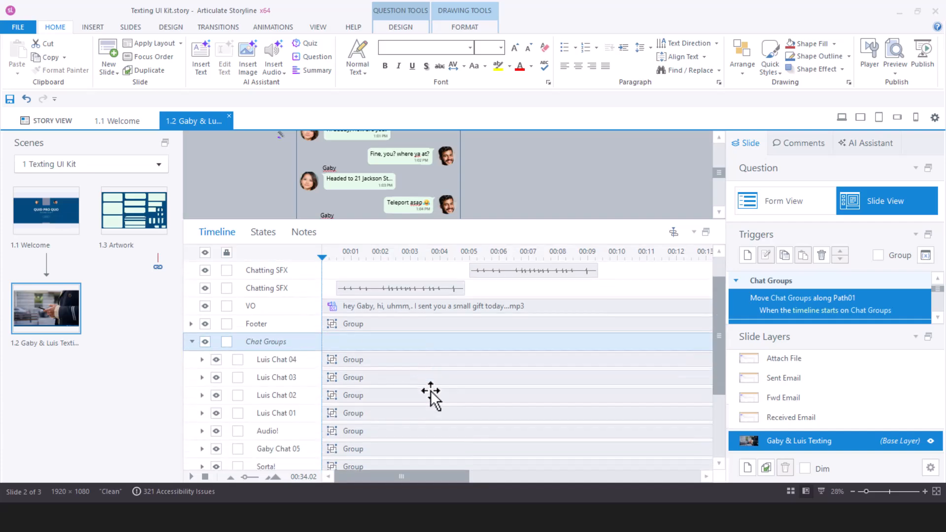
{"action": "left_click", "coordinate": [364, 359]}
{"action": "left_click", "coordinate": [364, 360]}
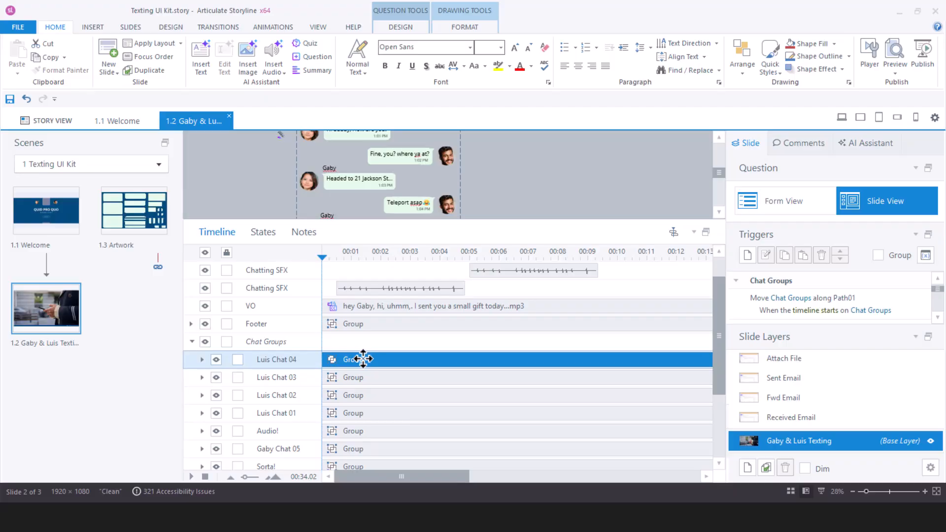
{"action": "scroll", "coordinate": [353, 387], "scroll_direction": "down", "scroll_amount": 3}
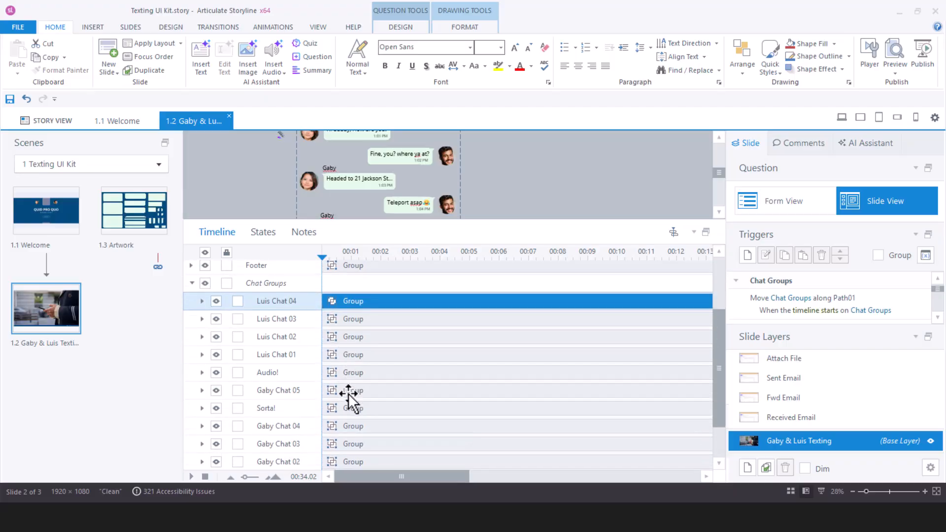
{"action": "left_click", "coordinate": [374, 375]}
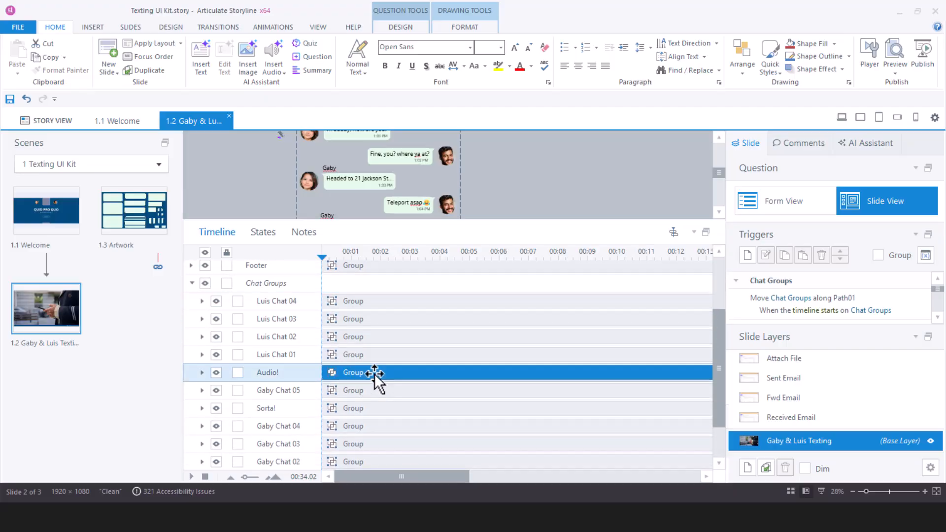
{"action": "left_click", "coordinate": [380, 383]}
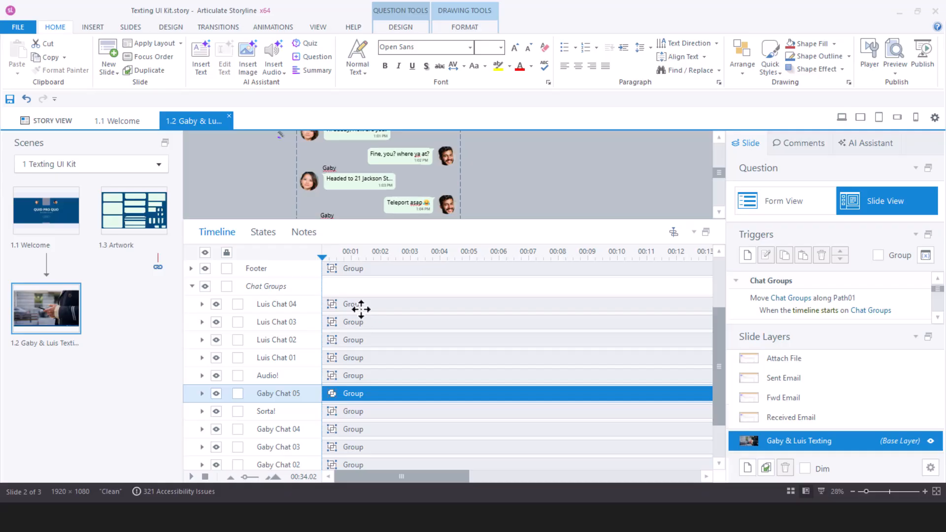
- Inspect the Luis Chat 04 to 01, Audio! and Gaby Chat 05 groups to match each with its message on the slide
{"action": "left_click", "coordinate": [361, 309]}
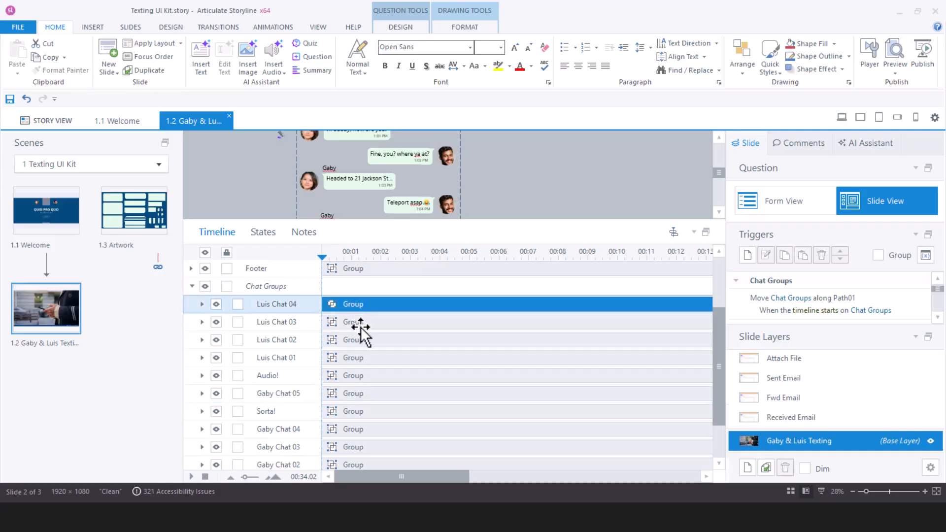
{"action": "left_click", "coordinate": [361, 325]}
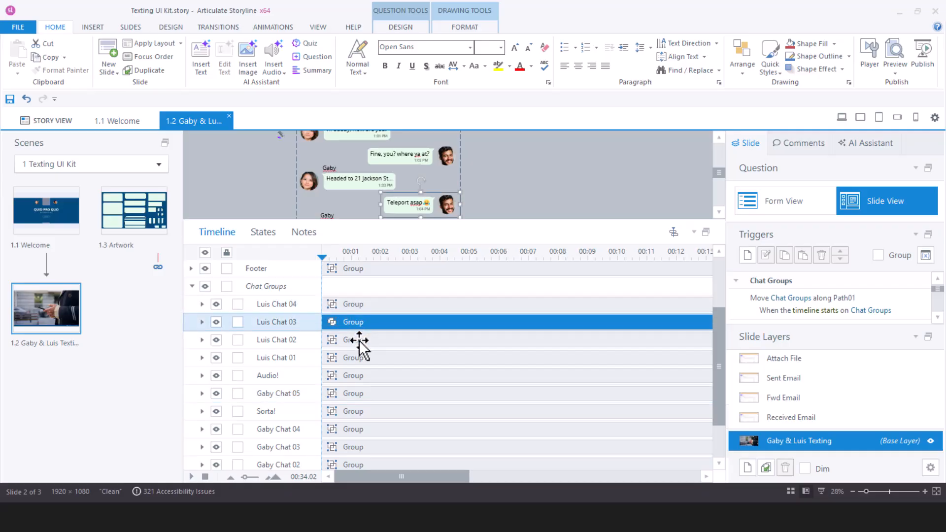
{"action": "left_click", "coordinate": [360, 341]}
{"action": "left_click", "coordinate": [357, 359]}
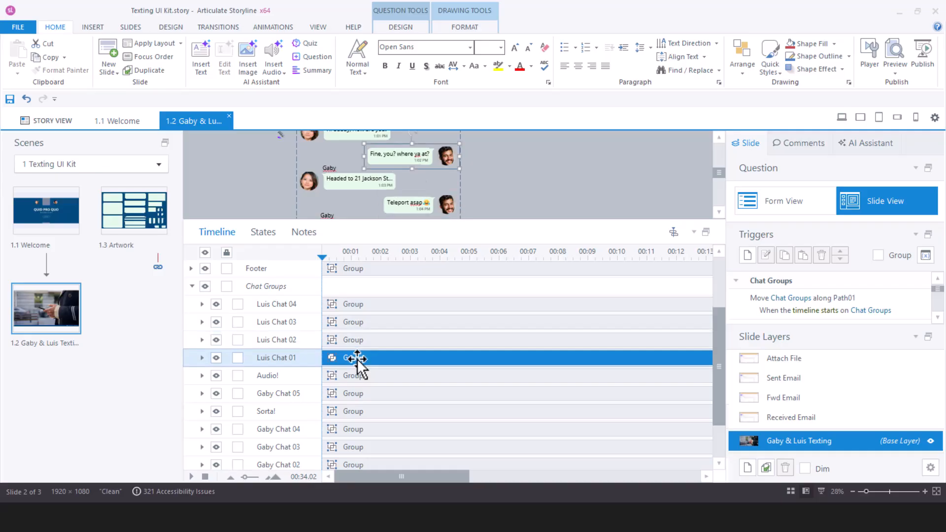
{"action": "left_click", "coordinate": [354, 377]}
{"action": "left_click", "coordinate": [353, 394]}
- Collapse the Chat Groups object and shrink the timeline and slide layers areas to make more room for the stage and triggers
{"action": "left_click", "coordinate": [192, 286]}
{"action": "left_click_drag", "start_coordinate": [505, 220], "coordinate": [505, 348]}
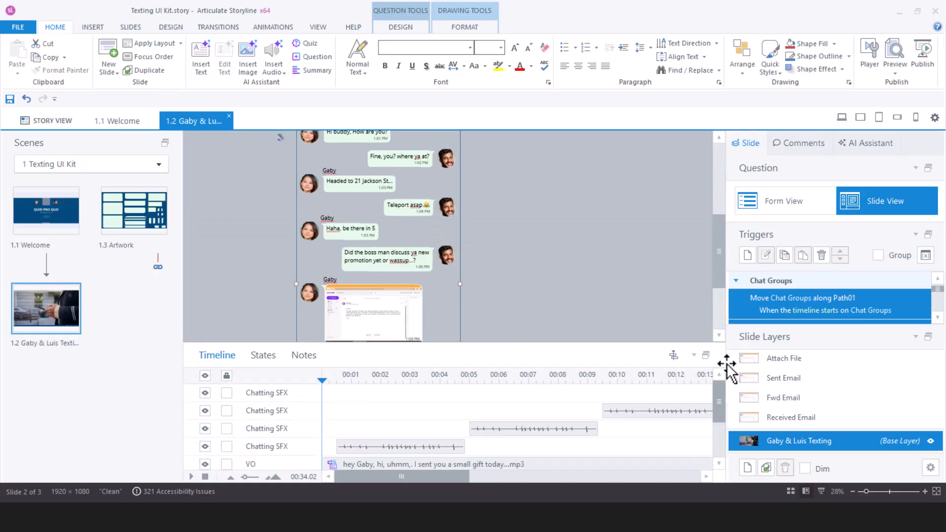
{"action": "left_click", "coordinate": [915, 338]}
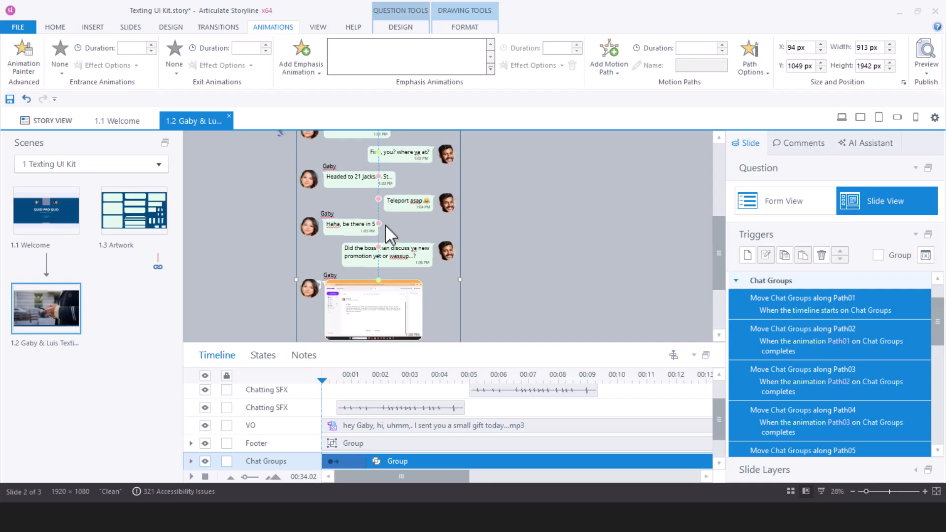
- Examine Path01's duration, direction and easing options, and the trigger that moves Chat Groups along Path02 when Path01 completes
{"action": "scroll", "coordinate": [636, 263], "scroll_direction": "up", "scroll_amount": 2}
{"action": "scroll", "coordinate": [389, 224], "scroll_direction": "up", "scroll_amount": 3}
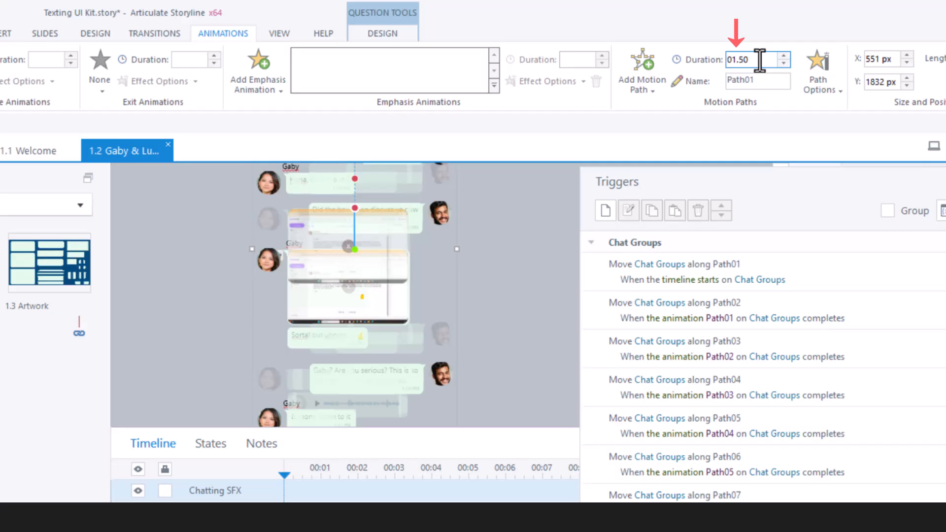
{"action": "left_click", "coordinate": [839, 90]}
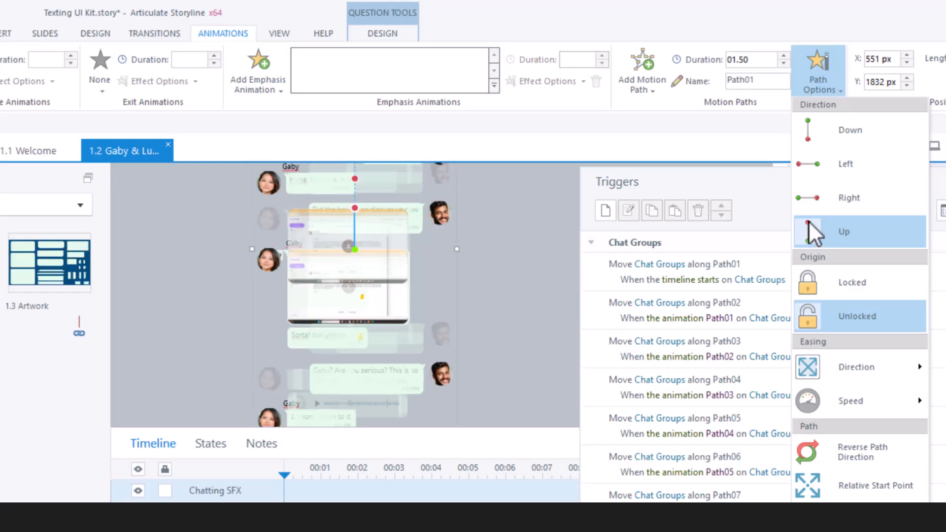
{"action": "mouse_move", "coordinate": [874, 395]}
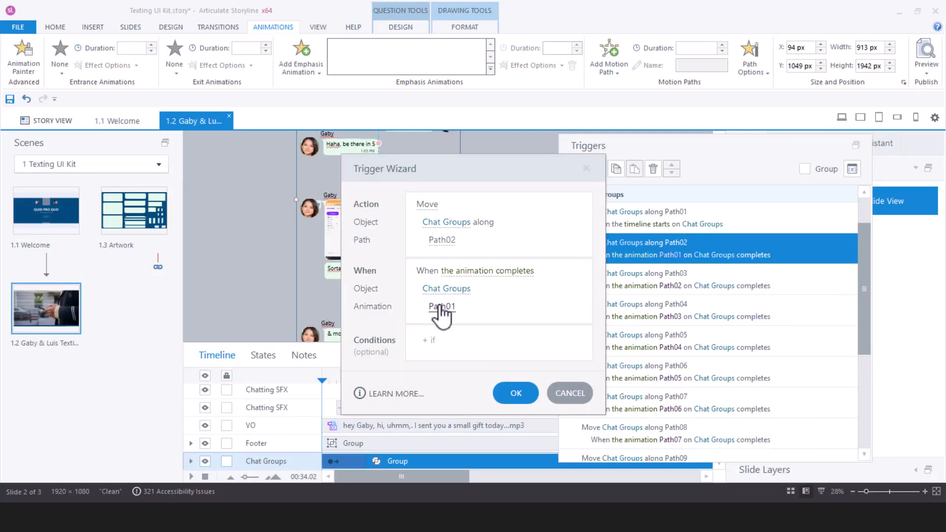
{"action": "left_click", "coordinate": [442, 306]}
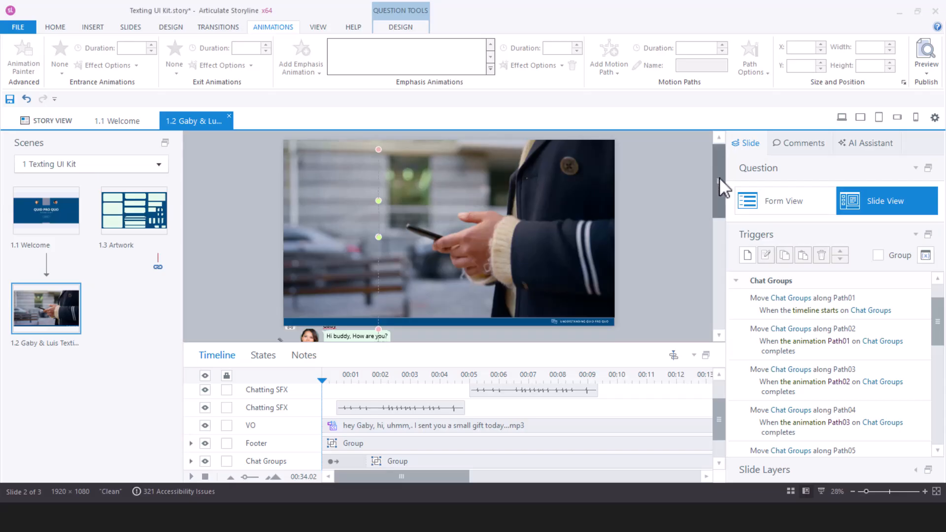
- Examine the message "Did the boss man discuss ya new promotion yet or wassup...?" and the motion path point lying over it
{"action": "left_click_drag", "start_coordinate": [720, 176], "coordinate": [729, 211]}
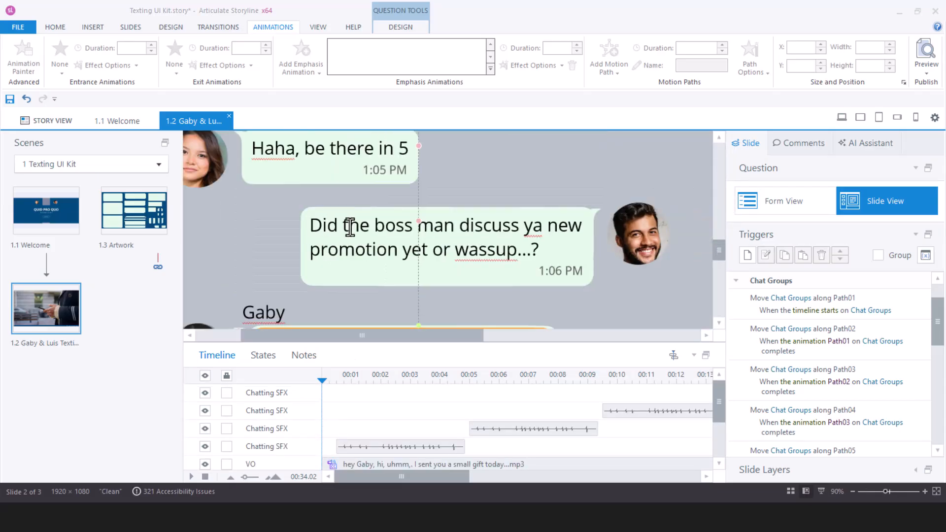
{"action": "left_click_drag", "start_coordinate": [310, 225], "coordinate": [351, 225]}
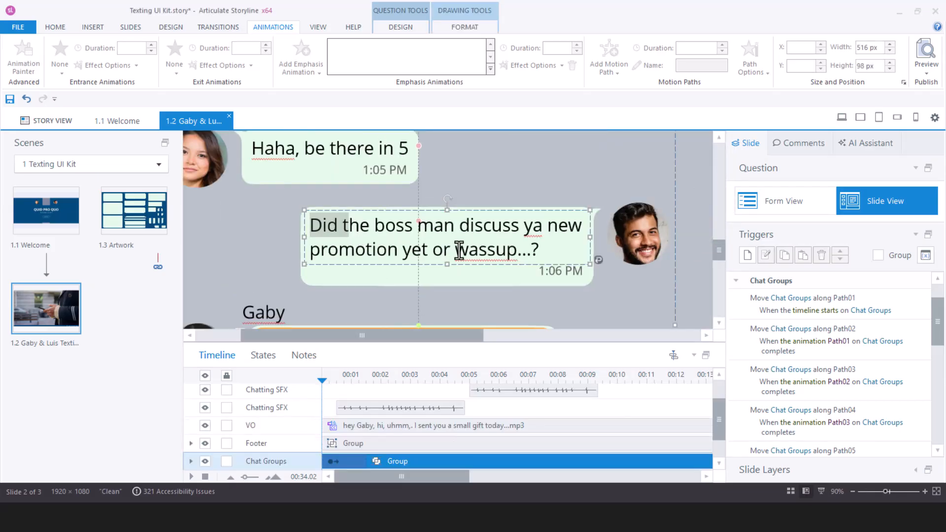
{"action": "left_click_drag", "start_coordinate": [459, 250], "coordinate": [535, 261]}
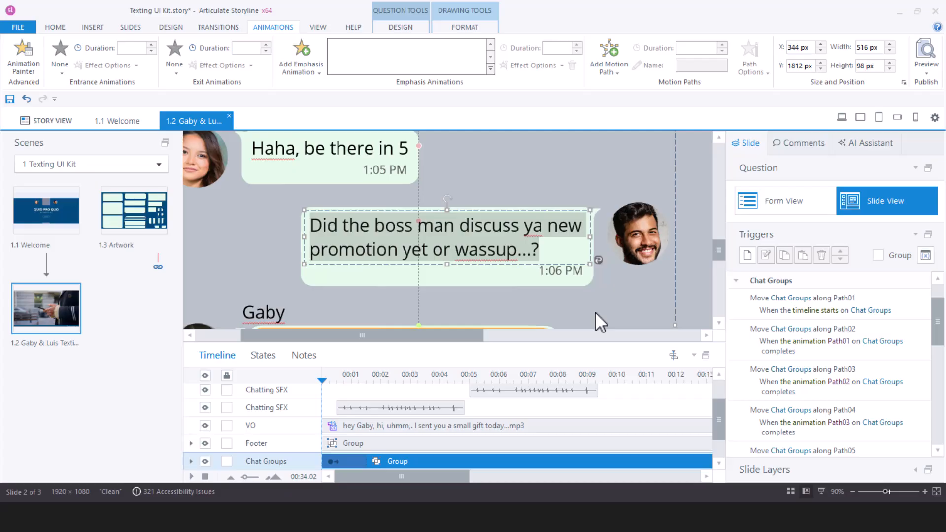
{"action": "left_click", "coordinate": [419, 224]}
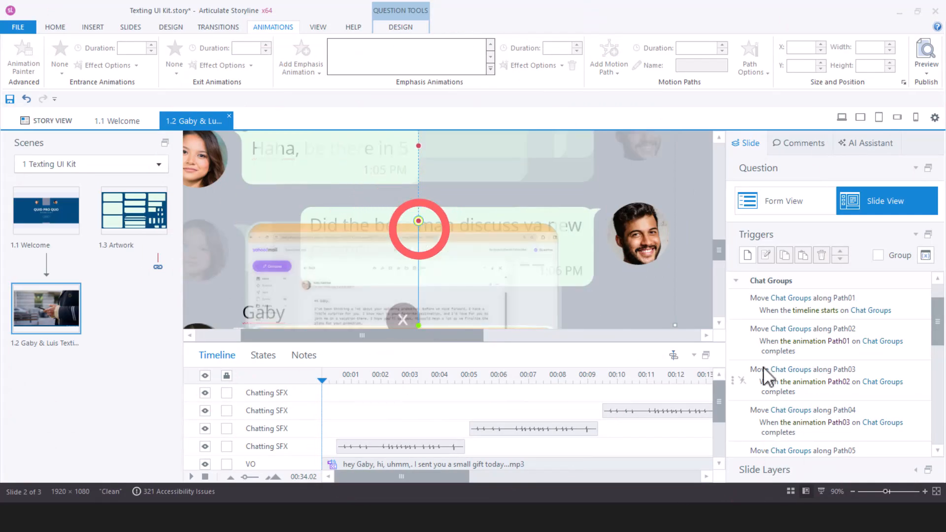
{"action": "left_click", "coordinate": [419, 178]}
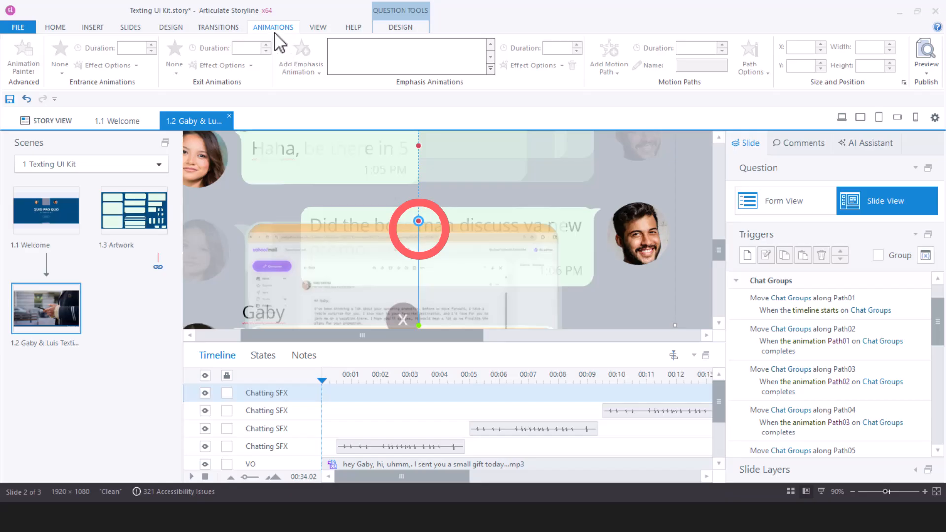
- Separate the stacked motion path points, moving Path06's end point to about X 464 px and the next path's start point to about X 606 px
{"action": "left_click", "coordinate": [896, 492]}
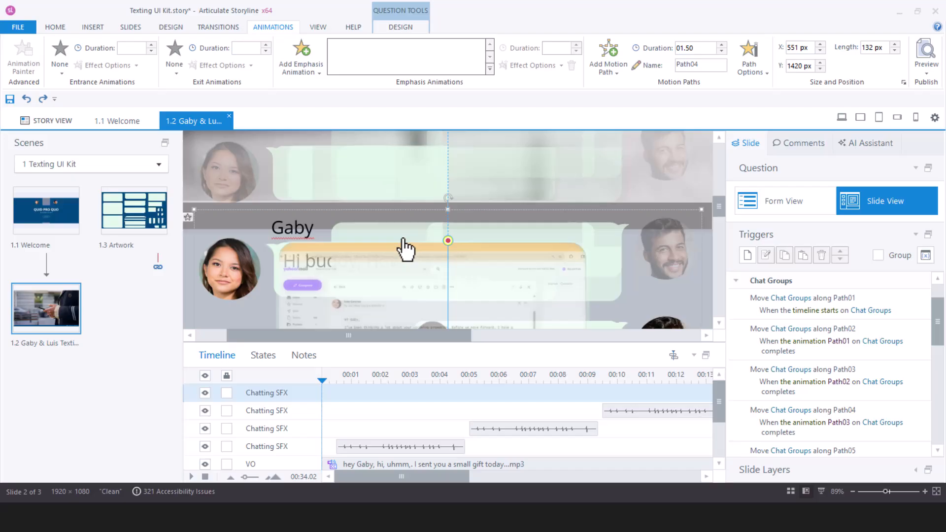
{"action": "left_click_drag", "start_coordinate": [404, 239], "coordinate": [400, 238]}
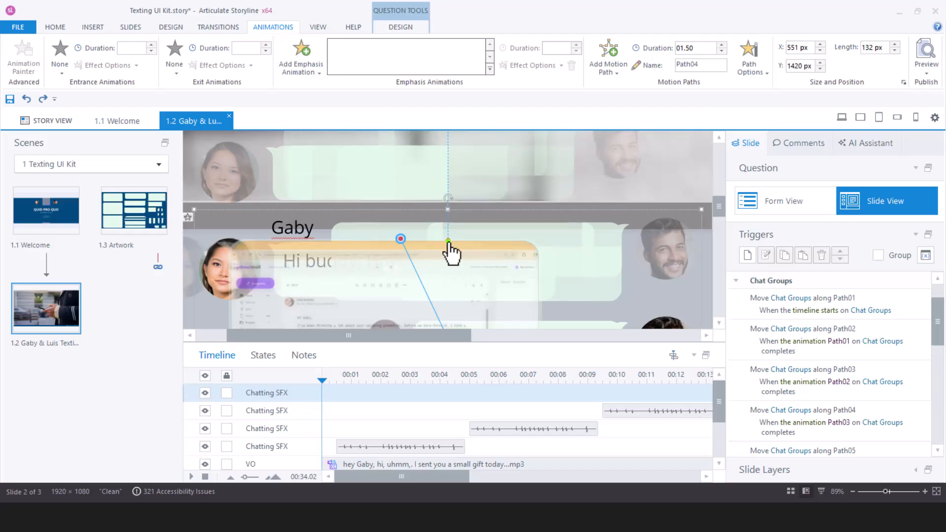
{"action": "left_click_drag", "start_coordinate": [448, 241], "coordinate": [480, 241]}
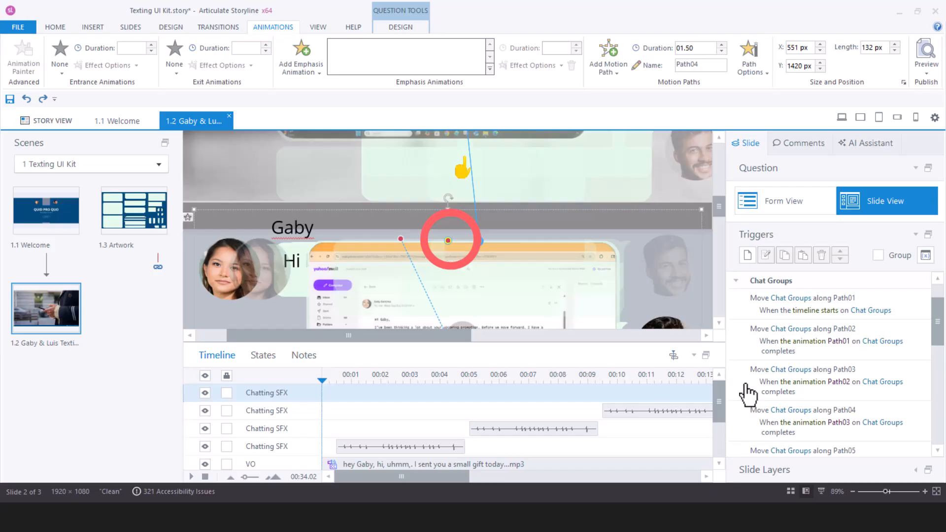
- Try moving the end point of the zero-length Path07 motion path away from its start, and undo the move
{"action": "left_click", "coordinate": [894, 492]}
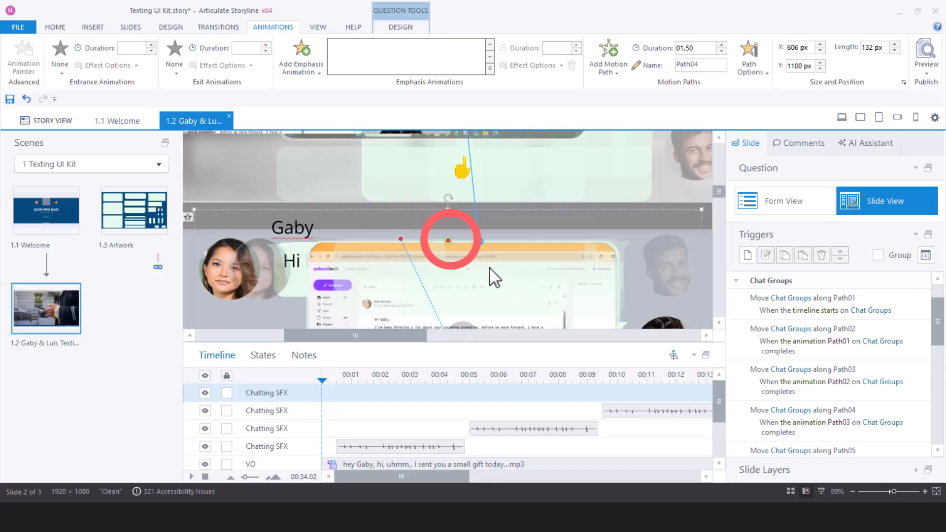
{"action": "left_click_drag", "start_coordinate": [719, 206], "coordinate": [718, 212]}
{"action": "left_click", "coordinate": [423, 161]}
{"action": "left_click", "coordinate": [339, 158]}
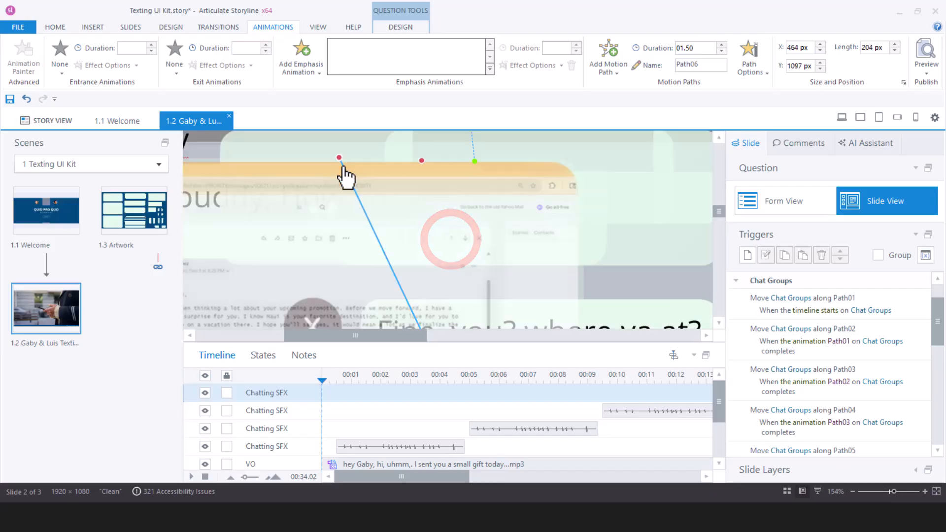
{"action": "left_click_drag", "start_coordinate": [422, 161], "coordinate": [449, 185]}
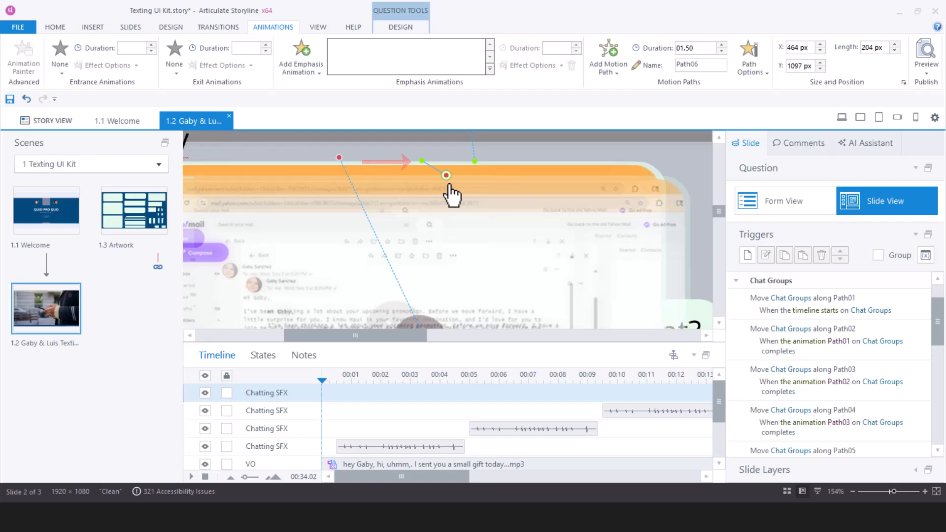
{"action": "key", "text": "ctrl+z"}
- Edit the duration of the zero-length Path07 motion path
{"action": "left_click", "coordinate": [688, 47]}
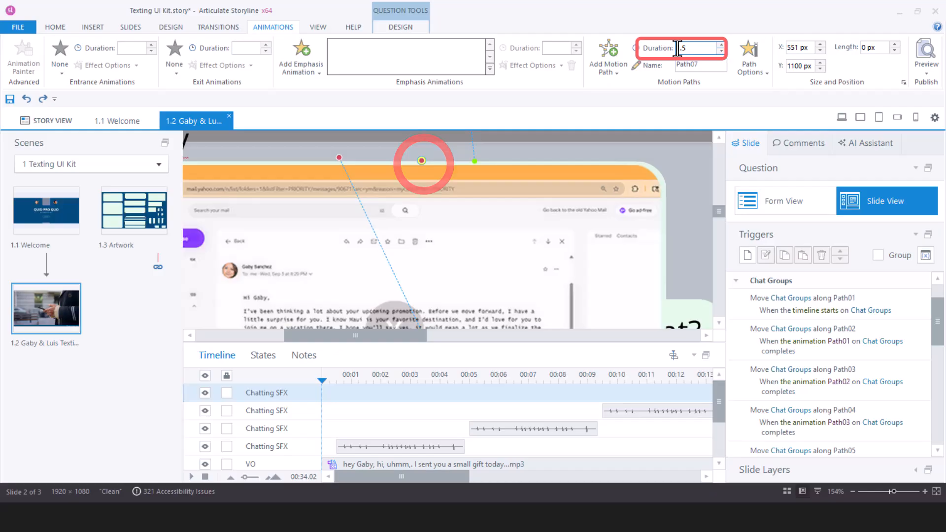
{"action": "type", "text": "2"}
{"action": "left_click", "coordinate": [677, 48]}
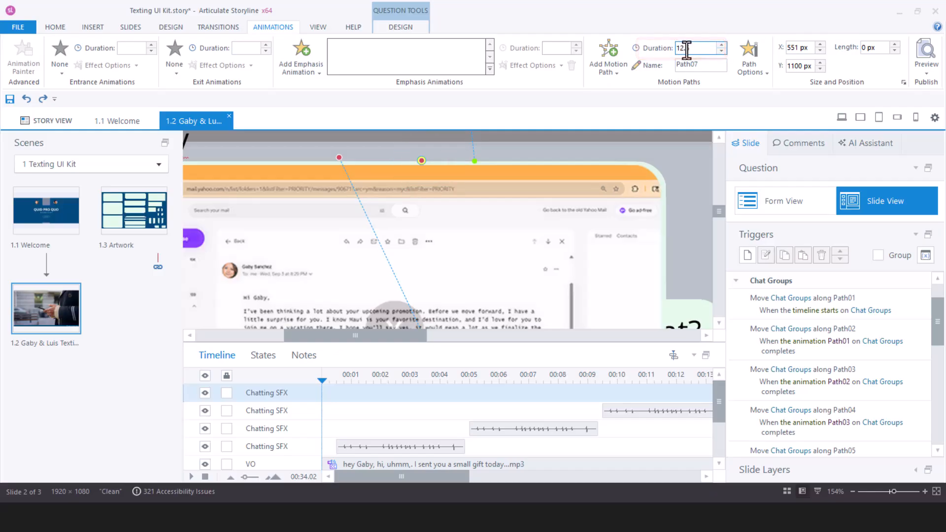
{"action": "type", "text": "1"}
{"action": "left_click", "coordinate": [689, 64]}
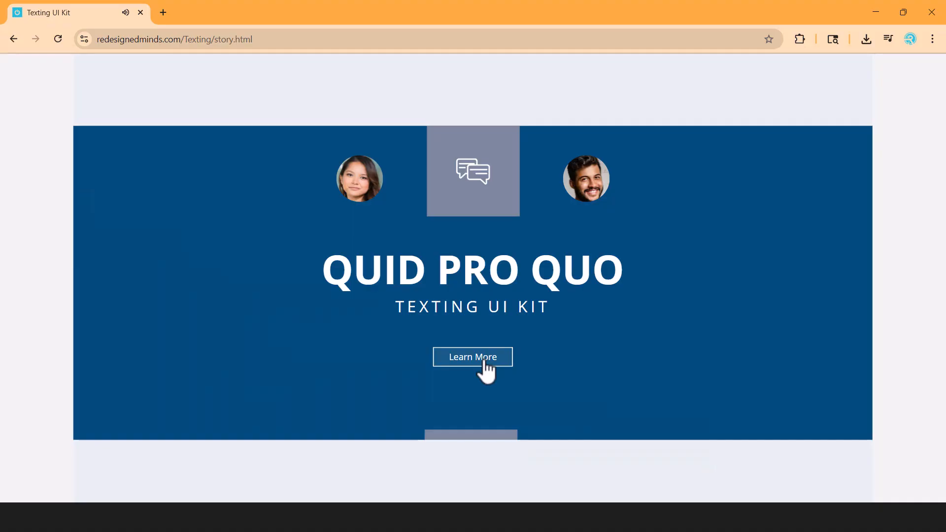
- Switch to the browser, enter the published Texting UI Kit, and look through the Gamified (Storyline Freebie) page on CraftUXD
{"action": "left_click", "coordinate": [483, 362]}
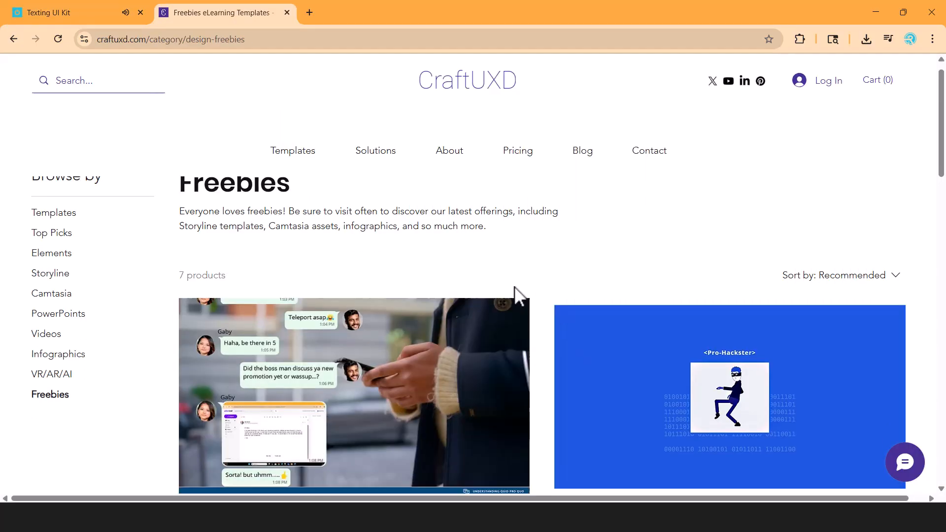
{"action": "scroll", "coordinate": [515, 286], "scroll_direction": "down", "scroll_amount": 1}
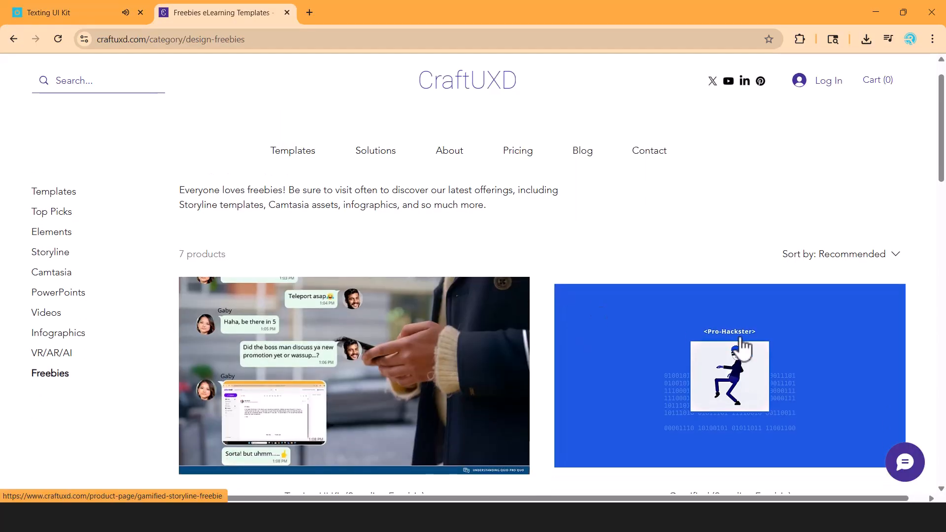
{"action": "left_click", "coordinate": [782, 366]}
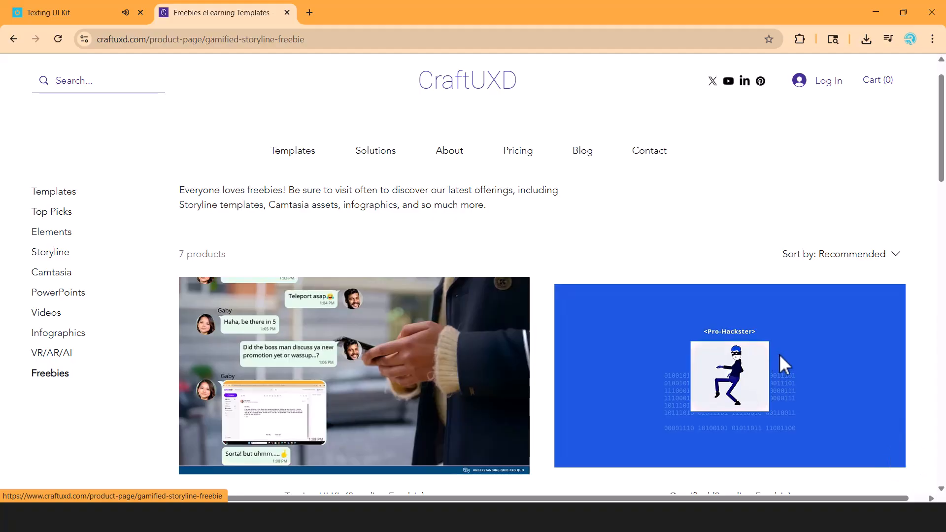
{"action": "scroll", "coordinate": [467, 376], "scroll_direction": "down", "scroll_amount": 5}
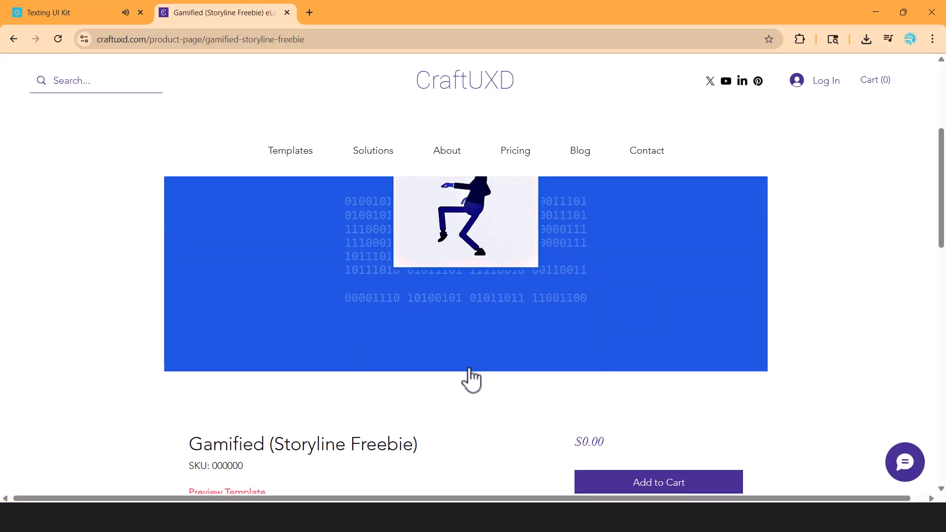
{"action": "scroll", "coordinate": [471, 380], "scroll_direction": "down", "scroll_amount": 3}
{"action": "key", "text": "ctrl+w"}
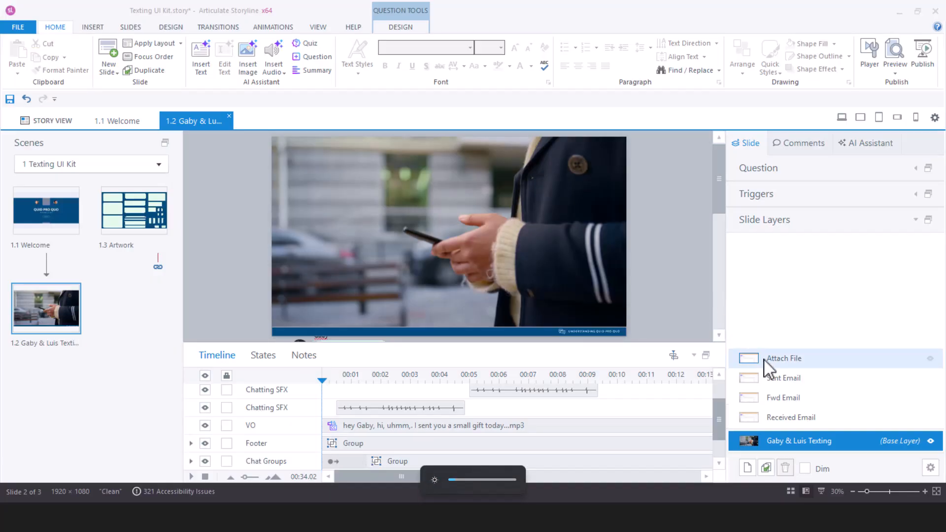
- Examine the email artwork on the Received Email layer with all layers from Received Email to Attach File selected
{"action": "left_click", "coordinate": [776, 419]}
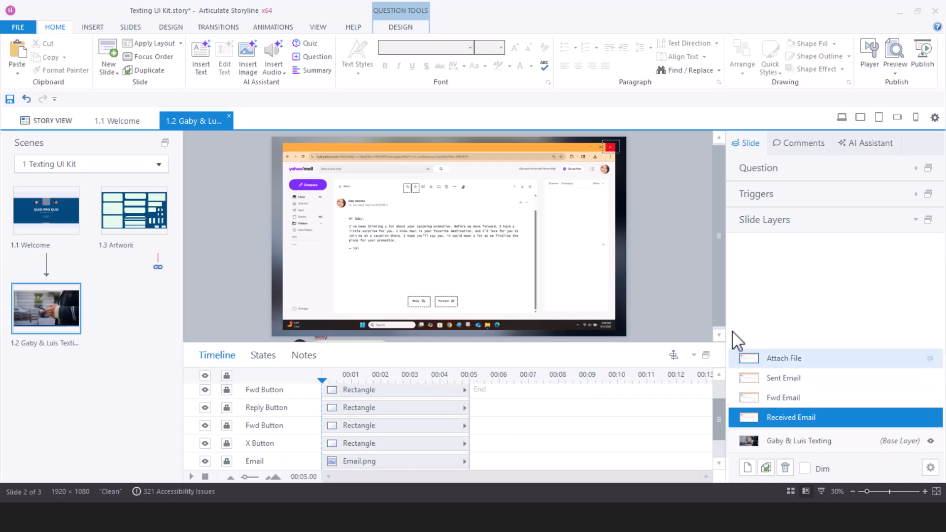
{"action": "left_click", "coordinate": [781, 359], "text": "shift"}
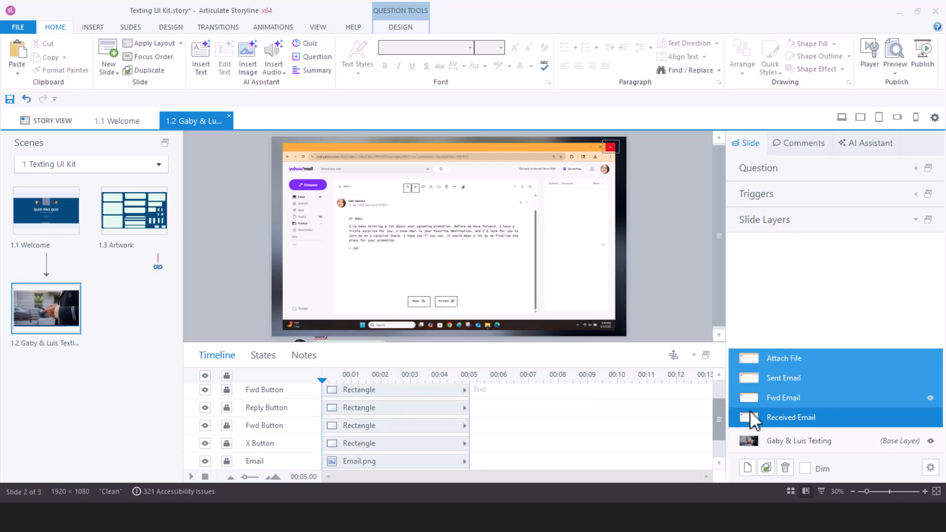
{"action": "scroll", "coordinate": [381, 154], "scroll_direction": "up", "scroll_amount": 2}
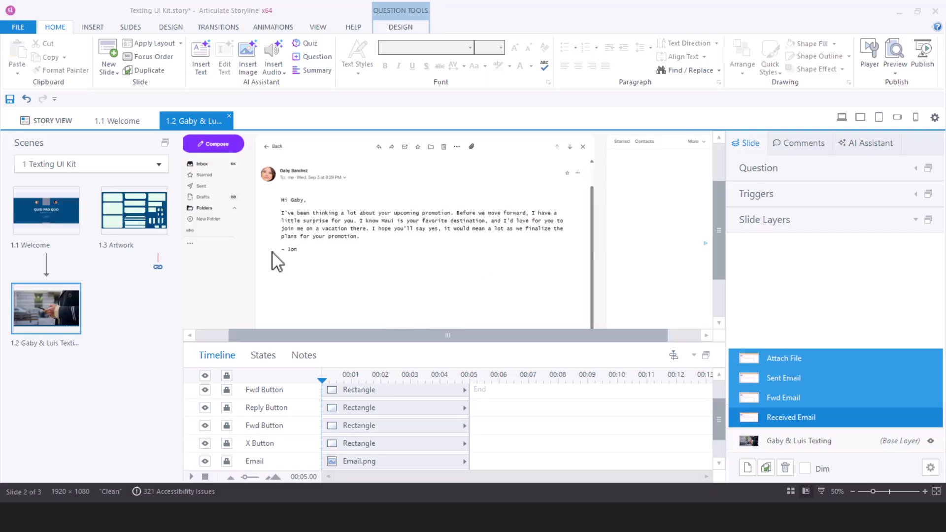
- Open slide 1.3 Artwork and change the fill of the Right Chat Bubble shape to light blue
{"action": "left_click", "coordinate": [153, 234]}
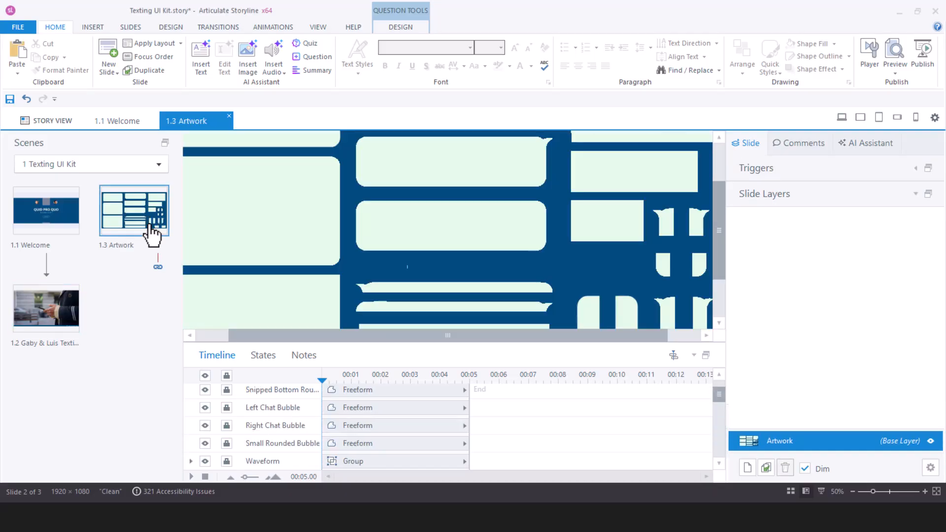
{"action": "left_click", "coordinate": [858, 496]}
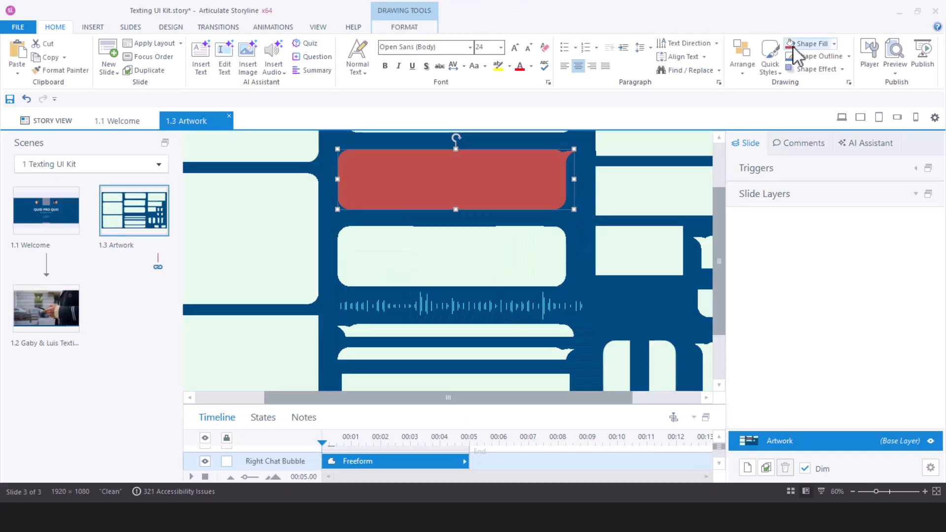
{"action": "left_click", "coordinate": [834, 44]}
{"action": "left_click", "coordinate": [925, 245]}
- Fill the audio waveform with olive and reposition one of the chat bubble shapes on the Artwork slide
{"action": "left_click_drag", "start_coordinate": [504, 398], "coordinate": [556, 399]}
{"action": "left_click", "coordinate": [469, 307]}
{"action": "left_click", "coordinate": [834, 44]}
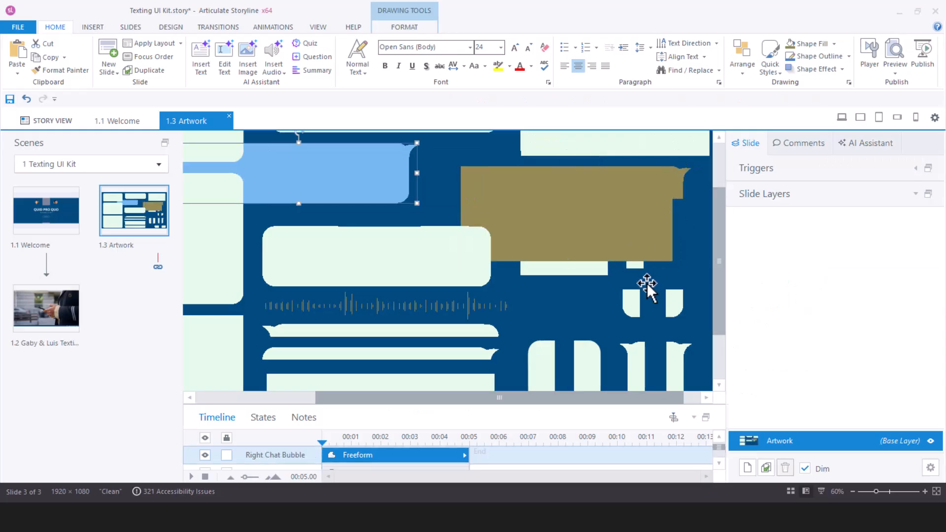
{"action": "mouse_move", "coordinate": [647, 283]}
{"action": "left_mouse_down"}
{"action": "mouse_move", "coordinate": [671, 212]}
{"action": "mouse_move", "coordinate": [666, 197]}
{"action": "left_mouse_up"}
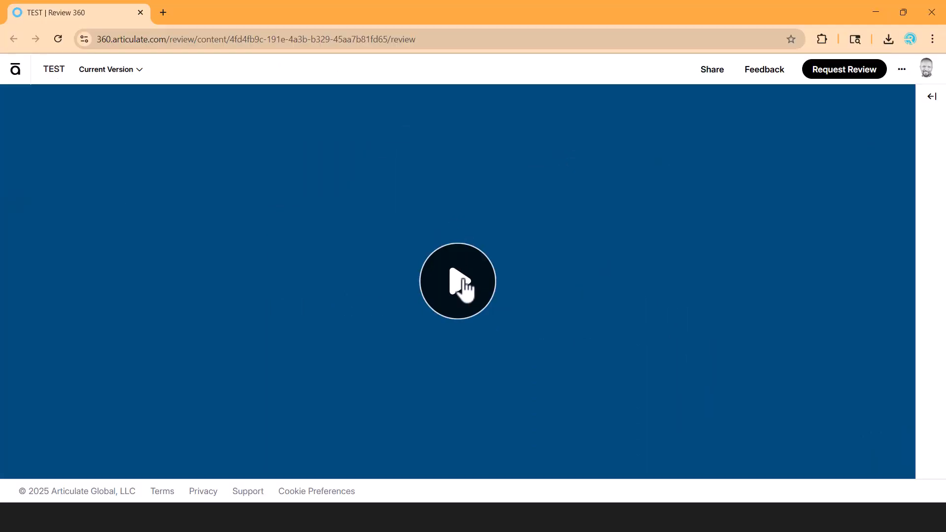
- Switch to the browser and start playing the published TEST content in Review 360
{"action": "left_click", "coordinate": [464, 287]}
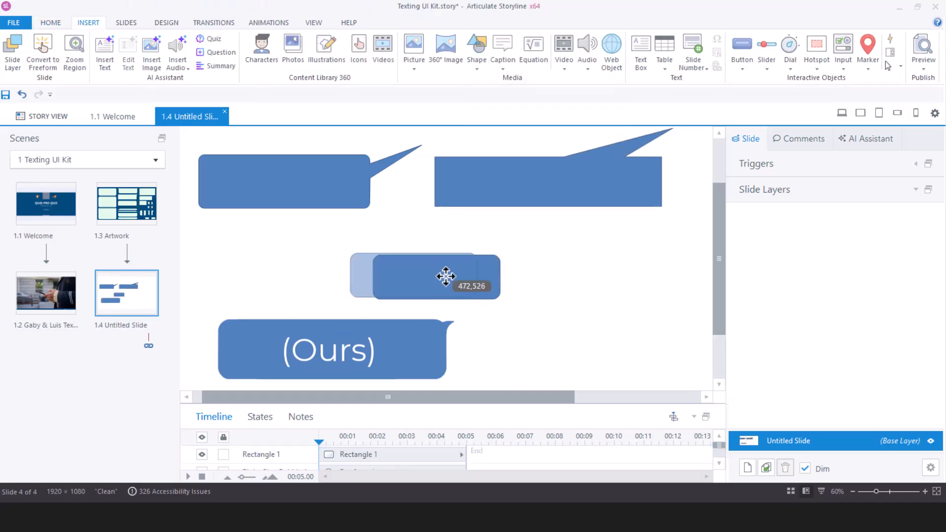
- Build a chat bubble on slide 1.4 by adding a triangle tail to the middle rounded rectangle, group them, and reposition the bubble
{"action": "mouse_move", "coordinate": [472, 253]}
{"action": "left_mouse_down"}
{"action": "mouse_move", "coordinate": [497, 268]}
{"action": "mouse_move", "coordinate": [485, 243]}
{"action": "left_mouse_up"}
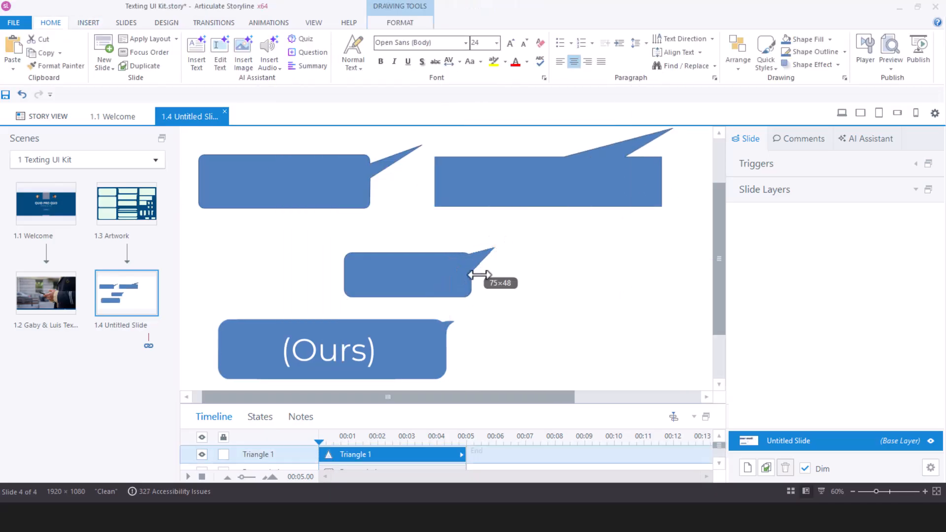
{"action": "left_click_drag", "start_coordinate": [482, 270], "coordinate": [482, 249]}
{"action": "key", "text": "ctrl+g"}
{"action": "left_click_drag", "start_coordinate": [482, 290], "coordinate": [352, 276]}
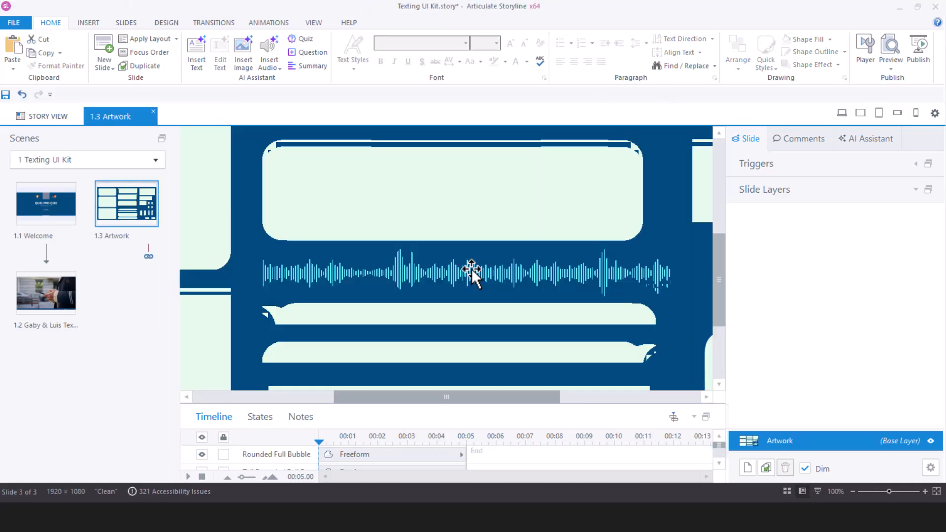
- Change the fill of the Waveform group on the Artwork slide to dark green #275114
{"action": "left_click", "coordinate": [471, 270]}
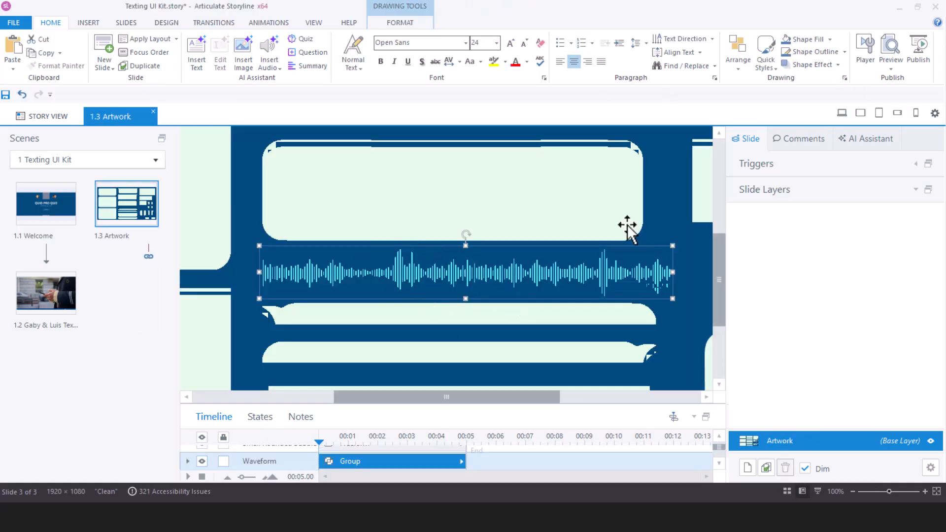
{"action": "left_click", "coordinate": [830, 39]}
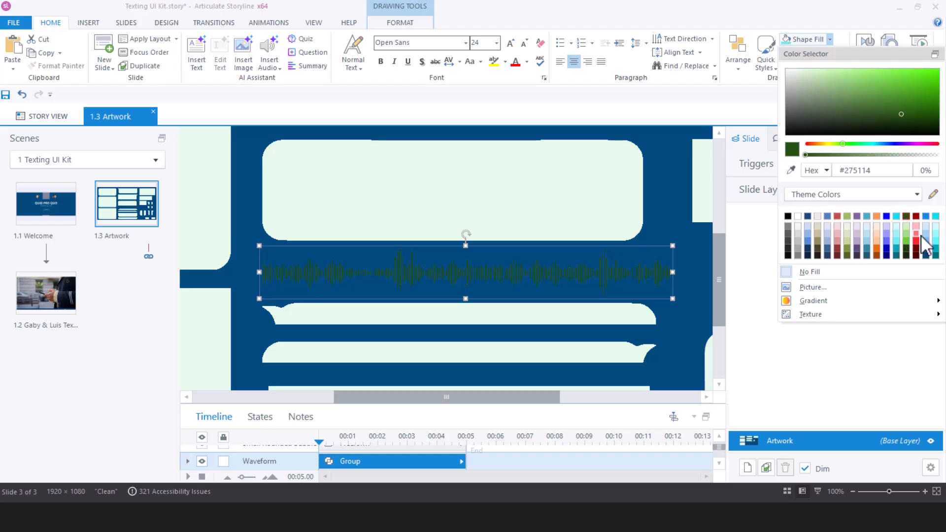
{"action": "key", "text": "F12"}
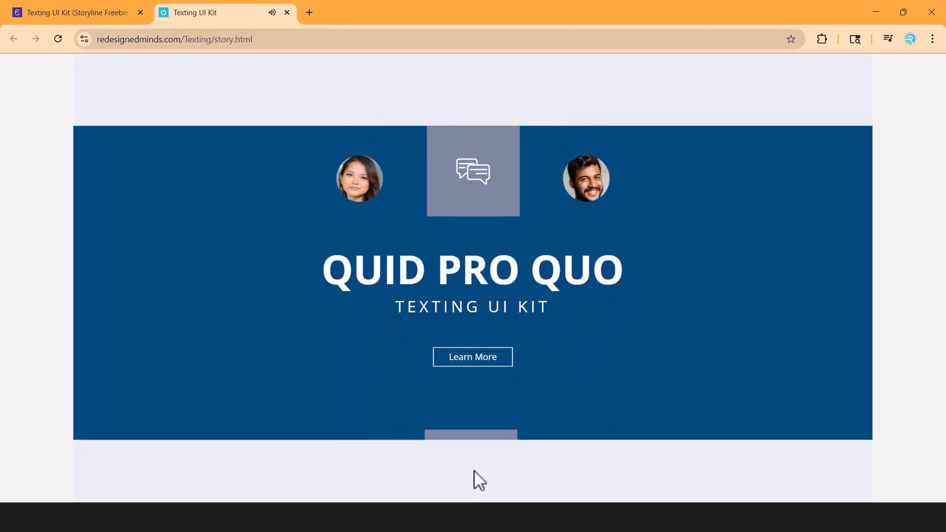
- Switch to the browser, start the published Texting UI Kit from its welcome screen, and open the email image in the chat
{"action": "left_click", "coordinate": [501, 362]}
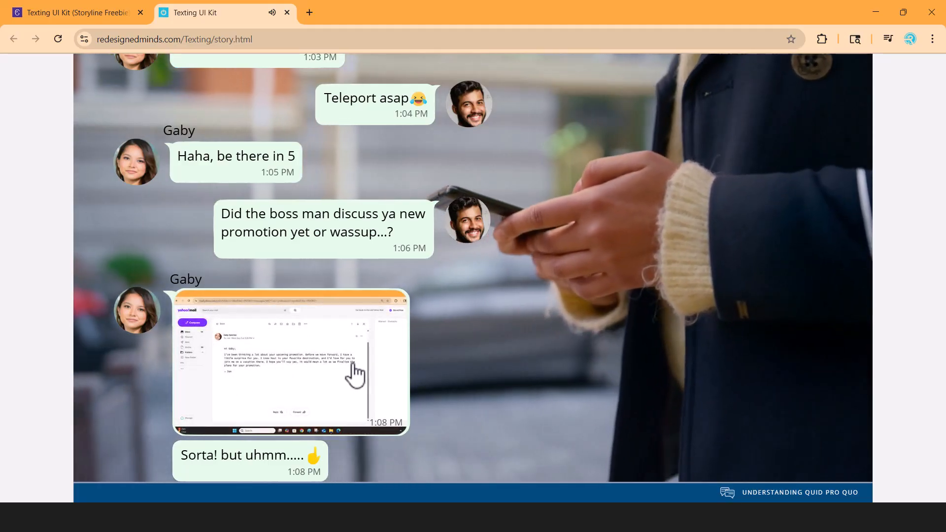
{"action": "left_click", "coordinate": [350, 375]}
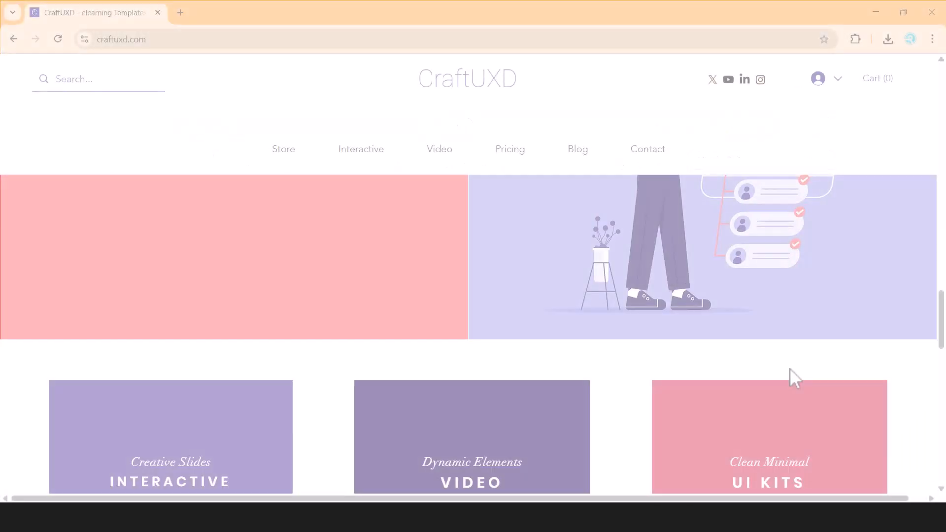
- View the newsletter sign-up form in the footer of the CraftUXD home page
{"action": "scroll", "coordinate": [791, 375], "scroll_direction": "down", "scroll_amount": 10}
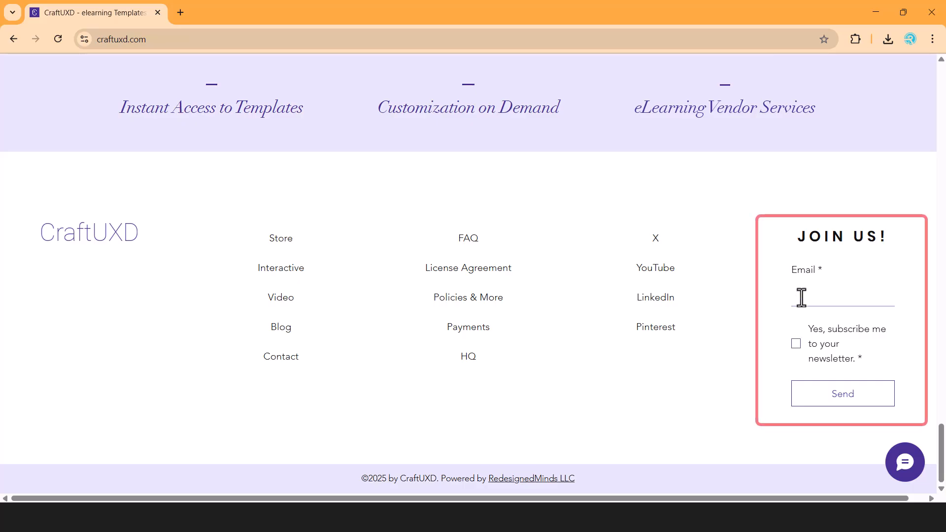